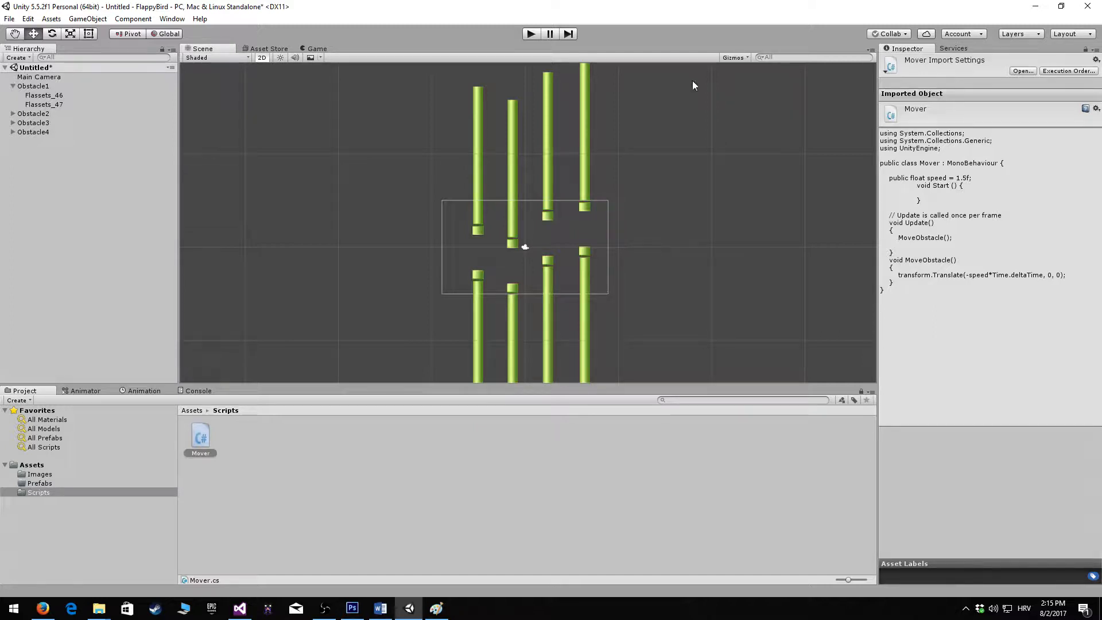
# Create a new tag named Obstacle in the project's tag list, starting from the Obstacle1 object
pyautogui.click(49, 87)
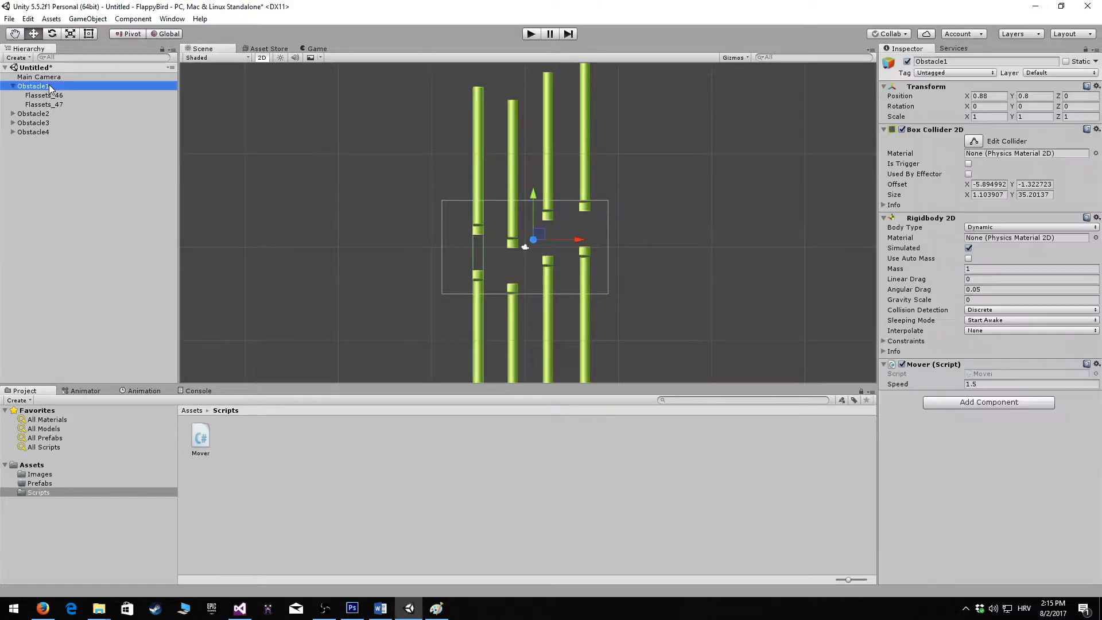
pyautogui.click(953, 73)
pyautogui.click(984, 179)
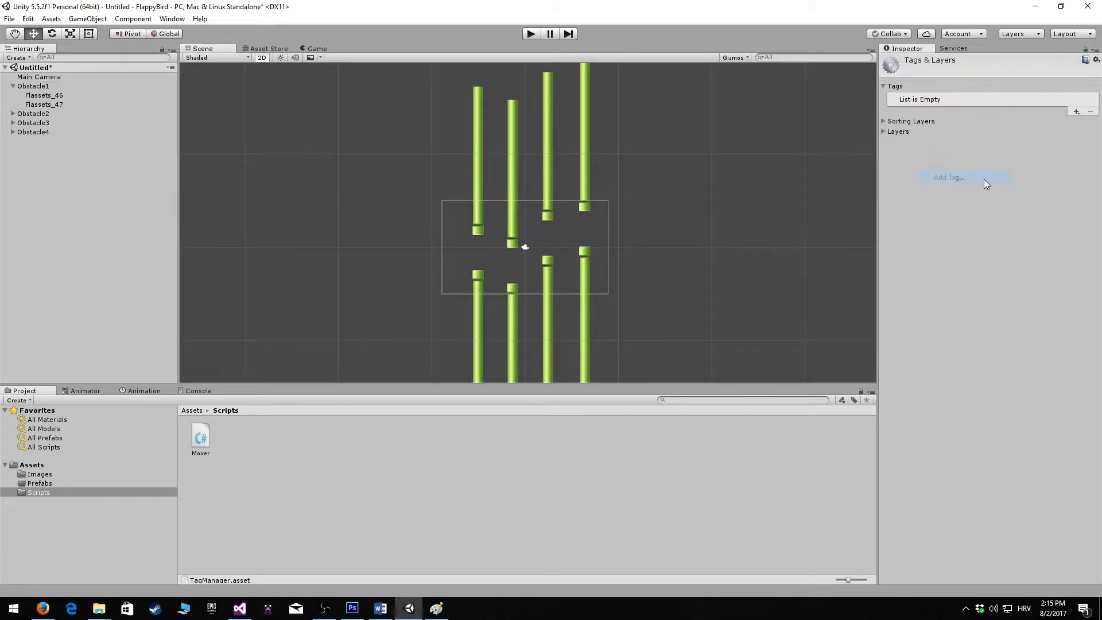
pyautogui.click(1076, 111)
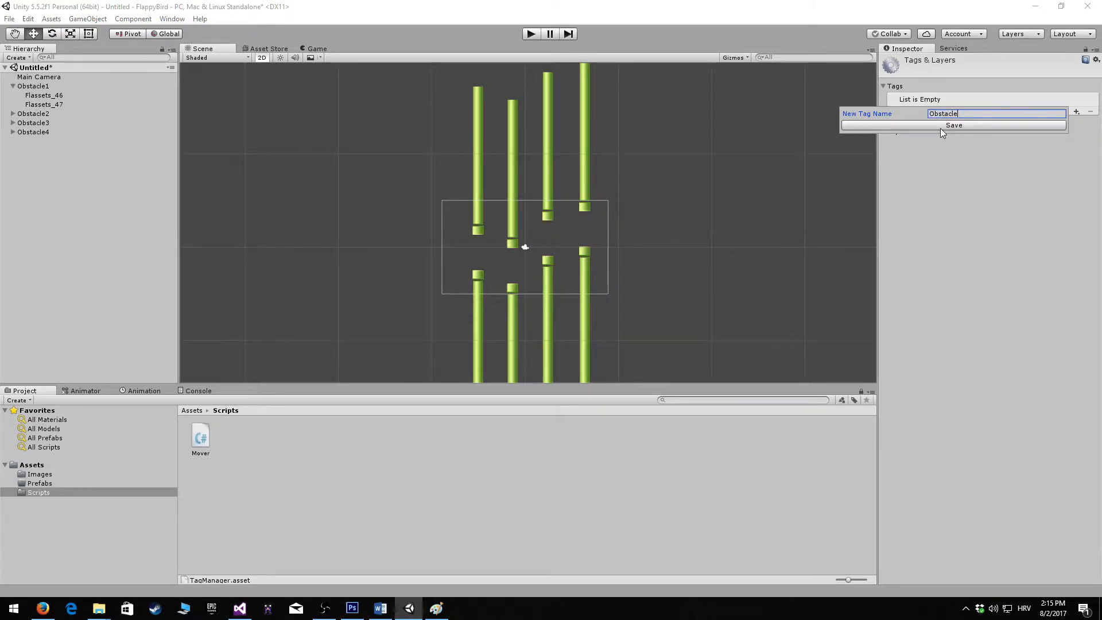
pyautogui.write('Obstacle')
pyautogui.click(967, 125)
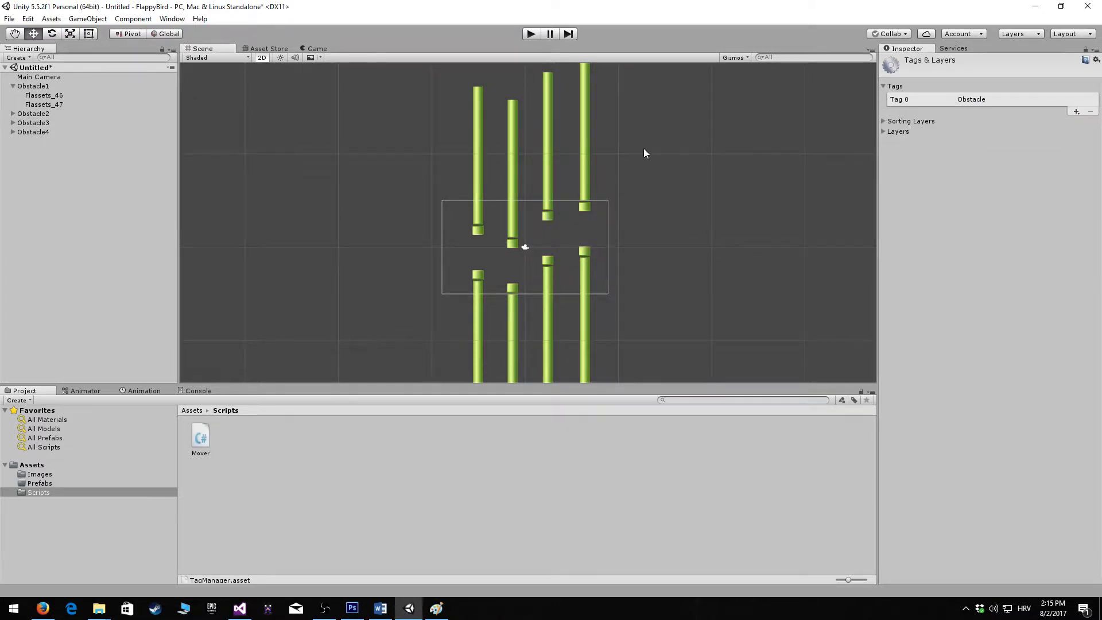
# Assign the Obstacle tag to the Obstacle1 and Obstacle2 objects
pyautogui.click(60, 86)
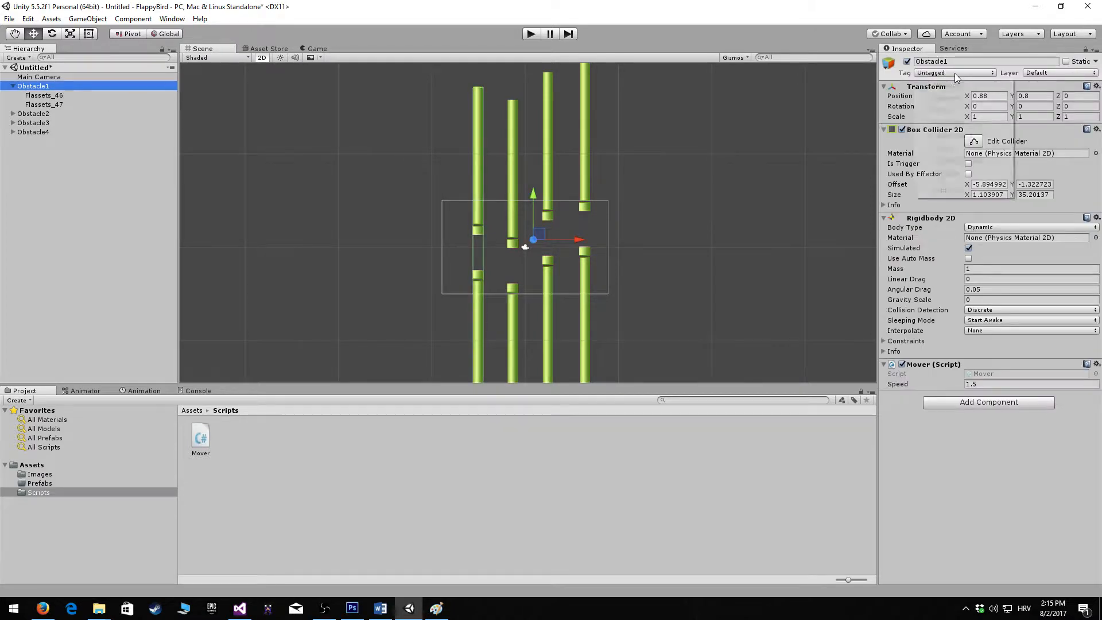
pyautogui.click(955, 73)
pyautogui.click(966, 173)
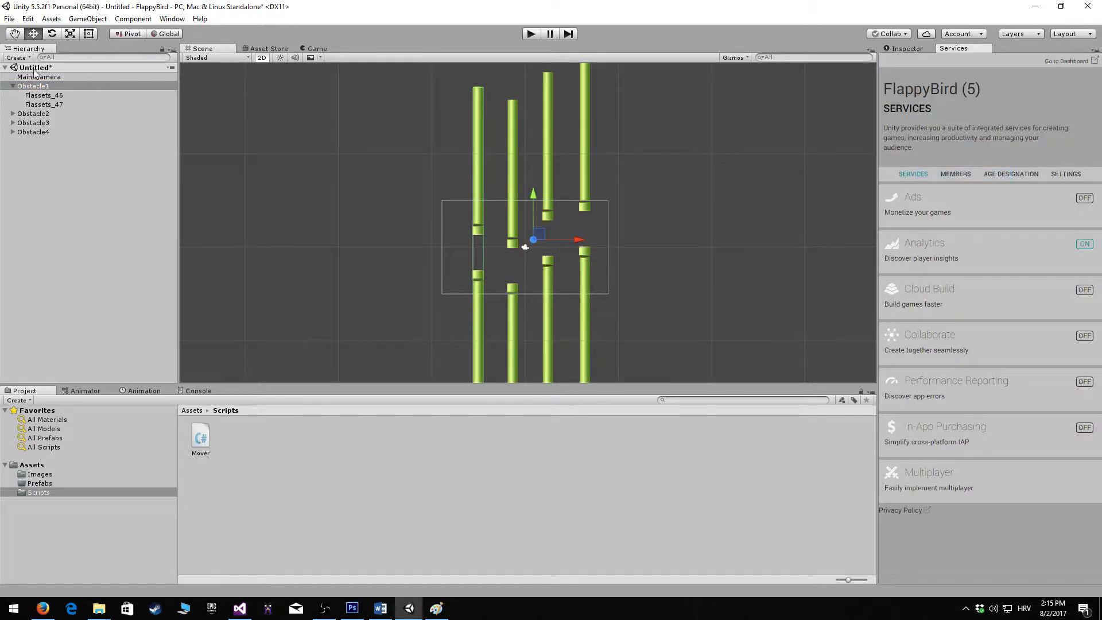
pyautogui.click(51, 113)
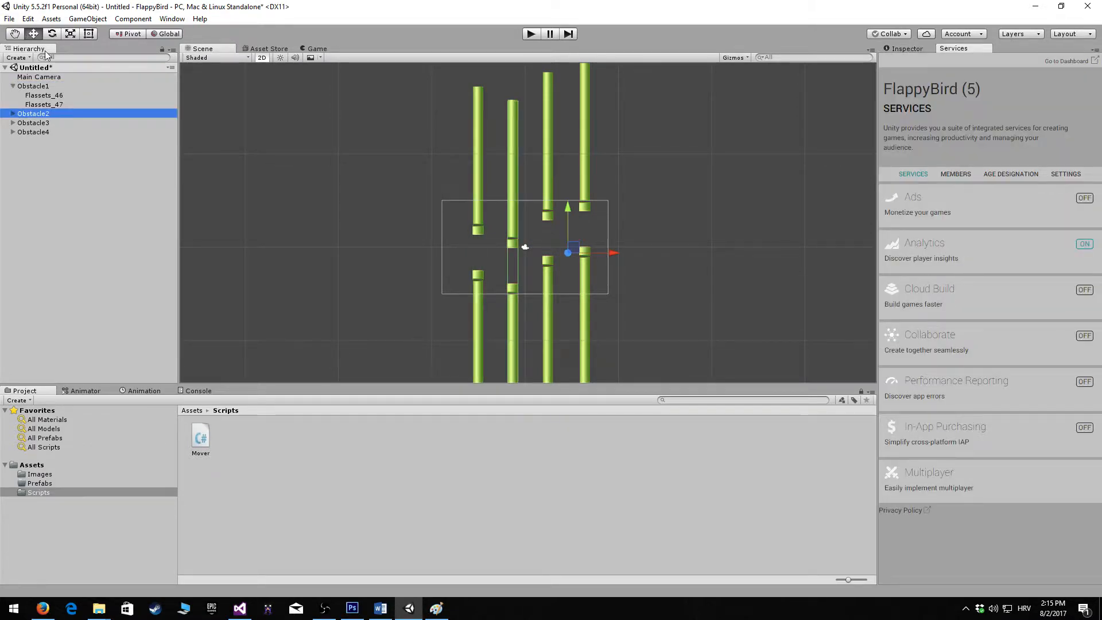
pyautogui.click(905, 49)
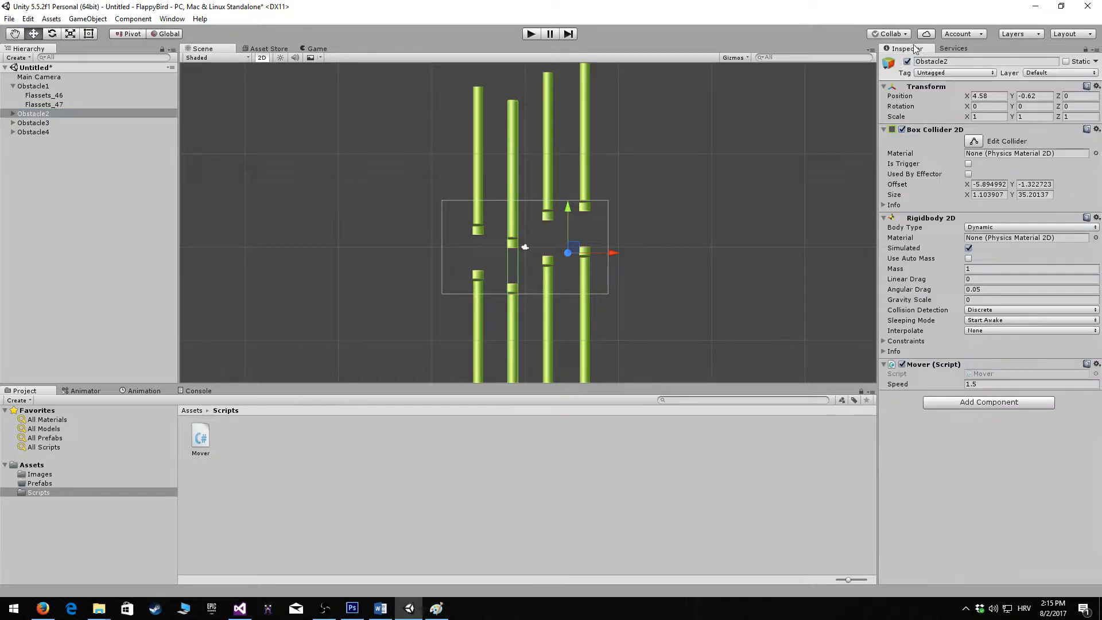
pyautogui.click(953, 73)
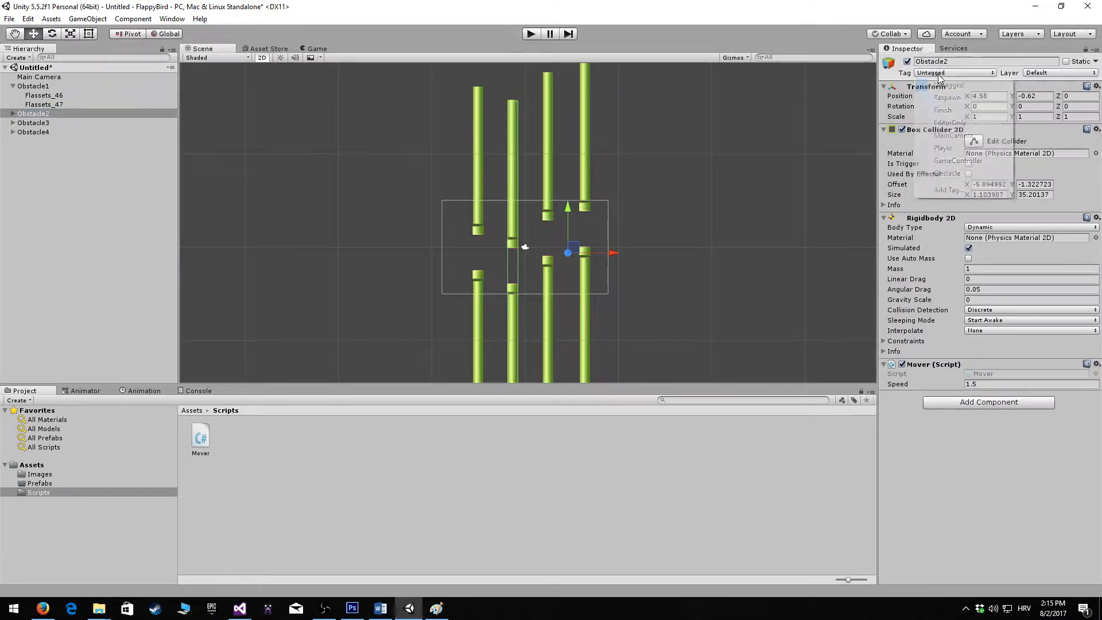
pyautogui.click(947, 173)
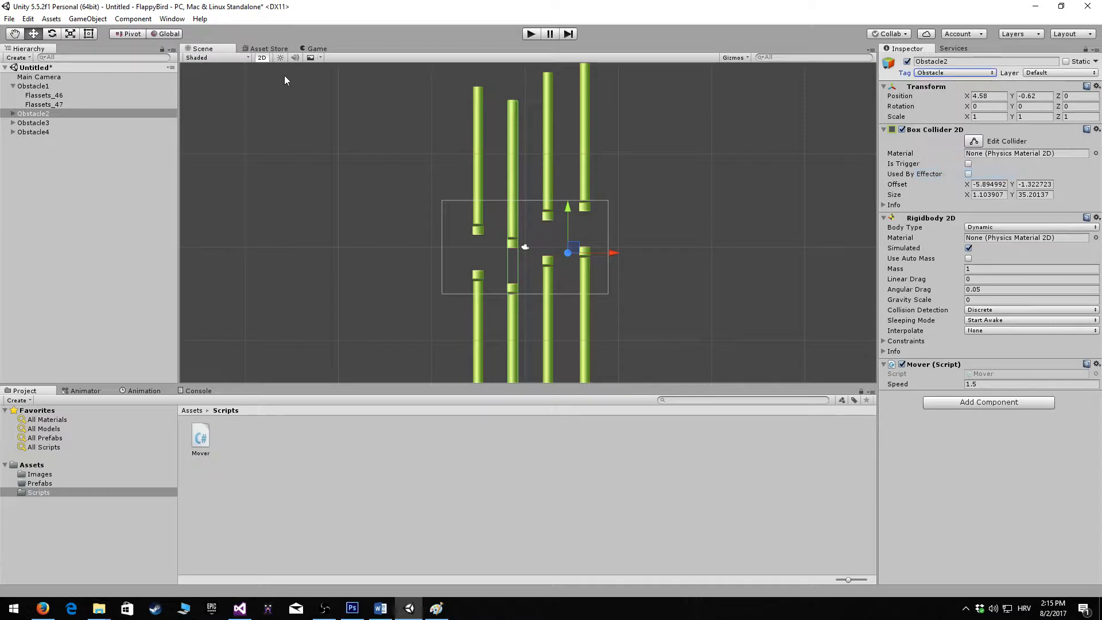
# Assign the Obstacle tag to the Obstacle3 and Obstacle4 objects
pyautogui.click(113, 123)
pyautogui.click(953, 72)
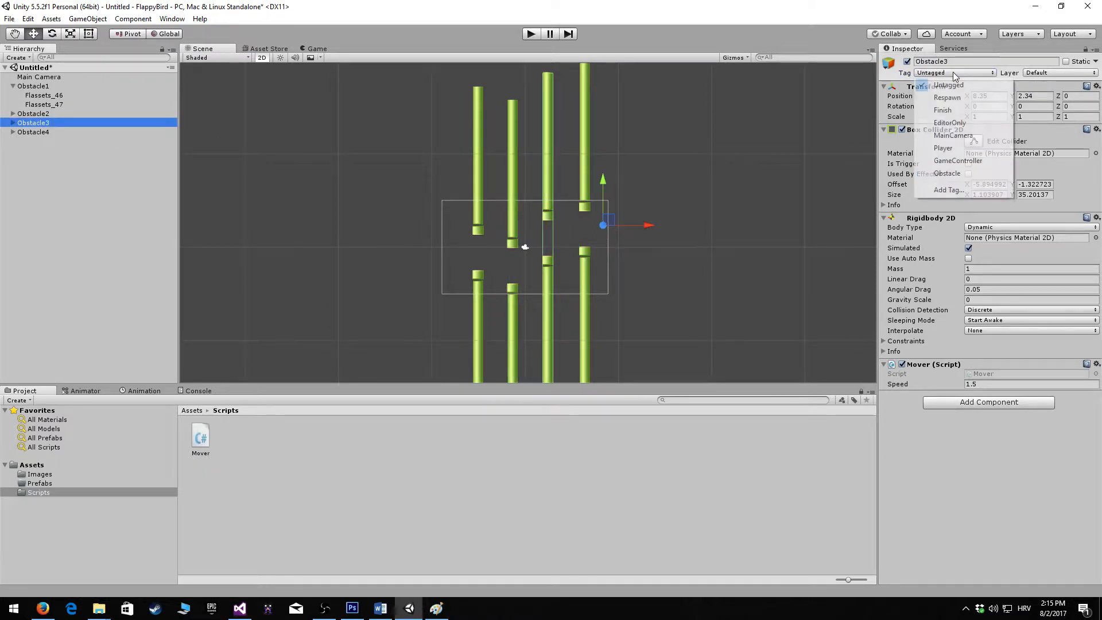
pyautogui.click(969, 174)
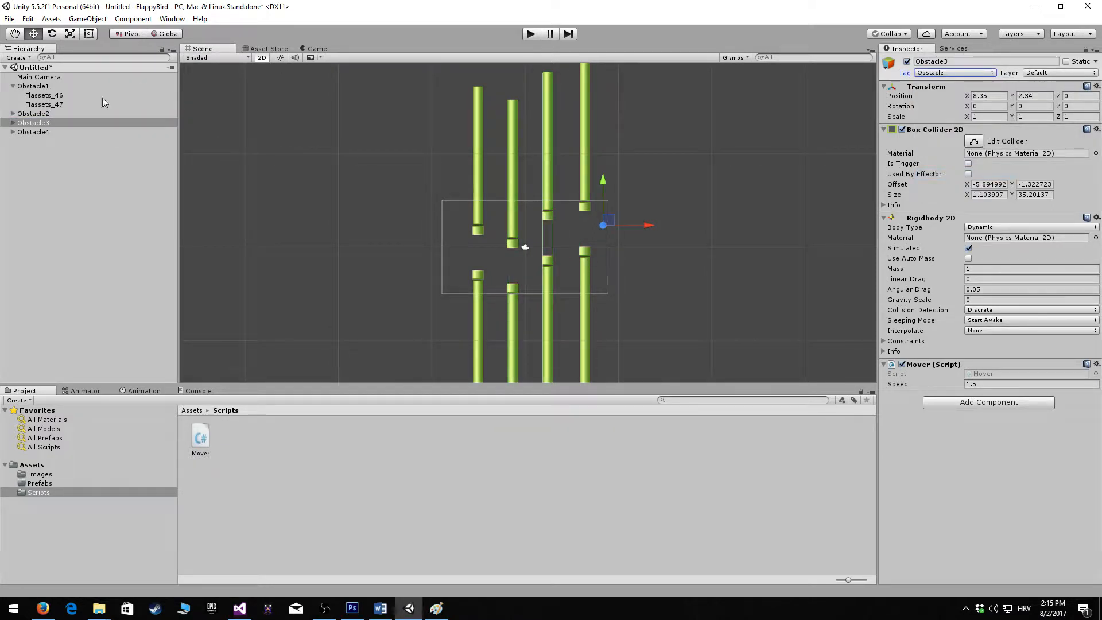
pyautogui.click(77, 131)
pyautogui.click(943, 73)
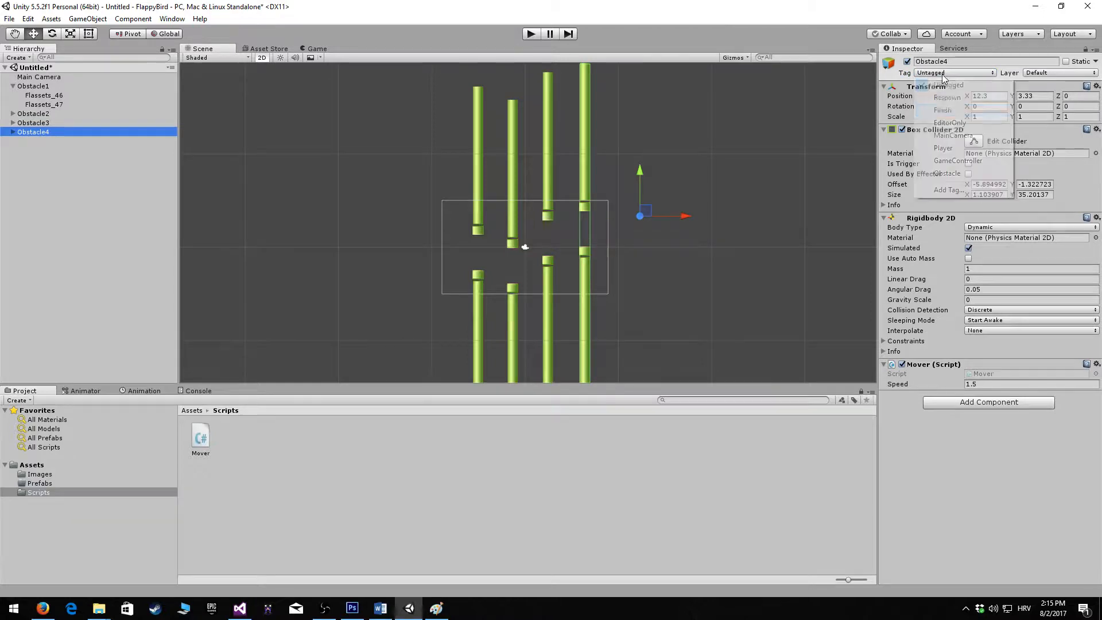
pyautogui.click(969, 175)
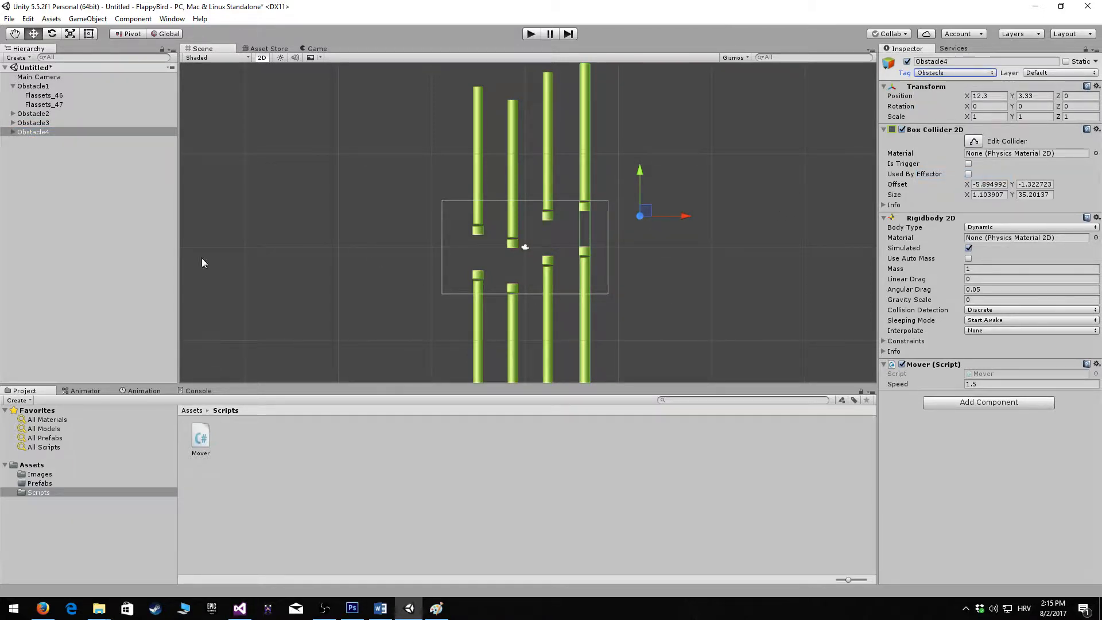
# Make prefabs of Obstacle1, Obstacle2, Obstacle3 and Obstacle4 in the Prefabs folder
pyautogui.click(44, 485)
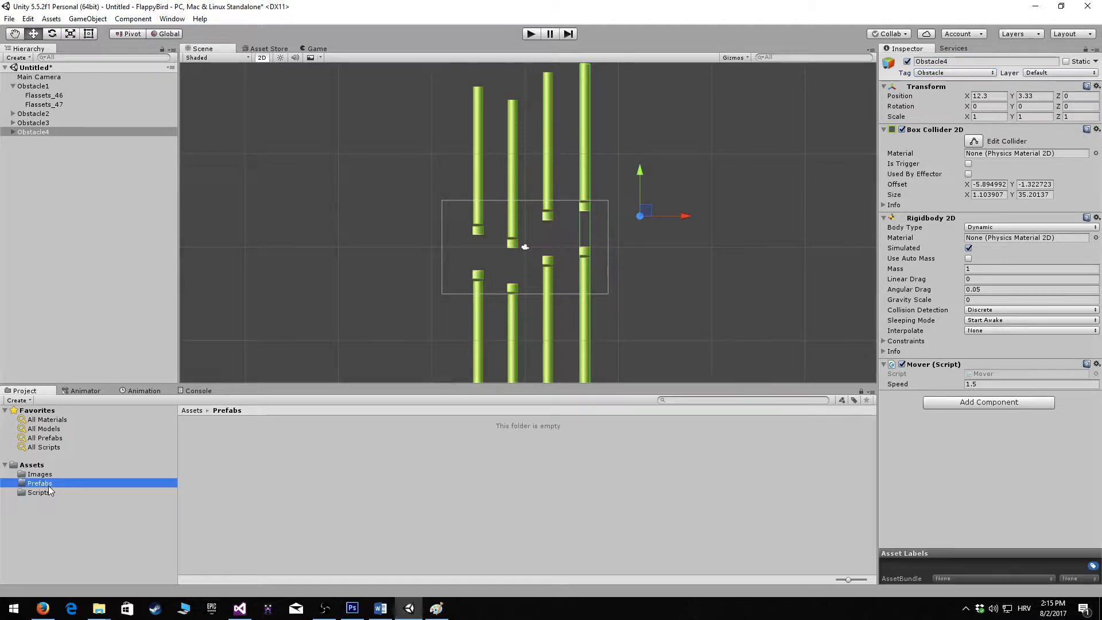
pyautogui.click(35, 87)
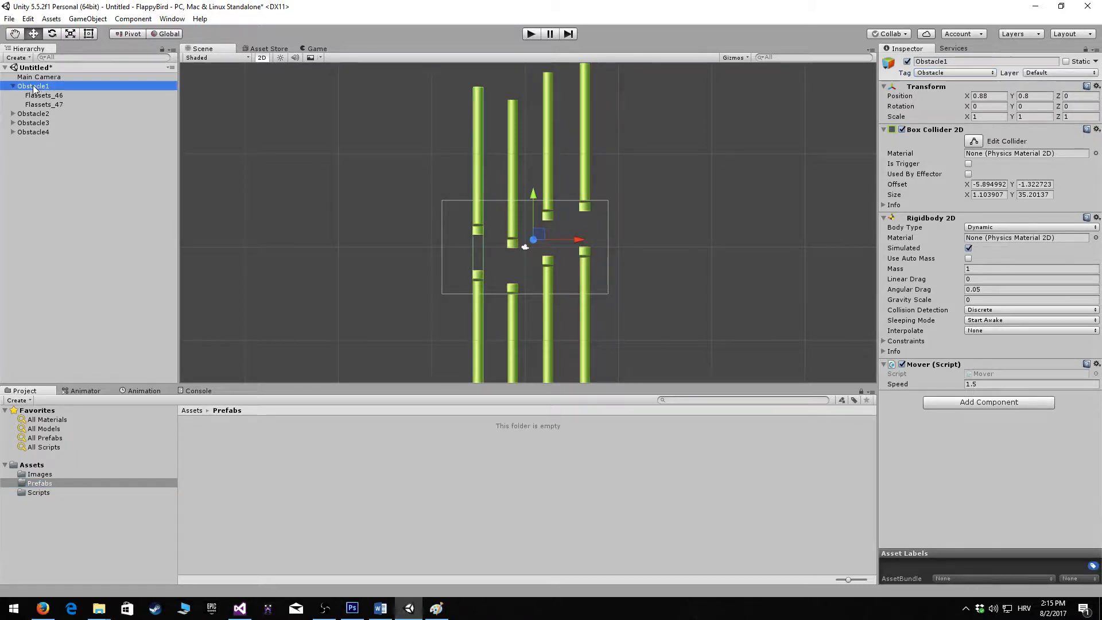
pyautogui.moveTo(36, 87); pyautogui.dragTo(239, 463)
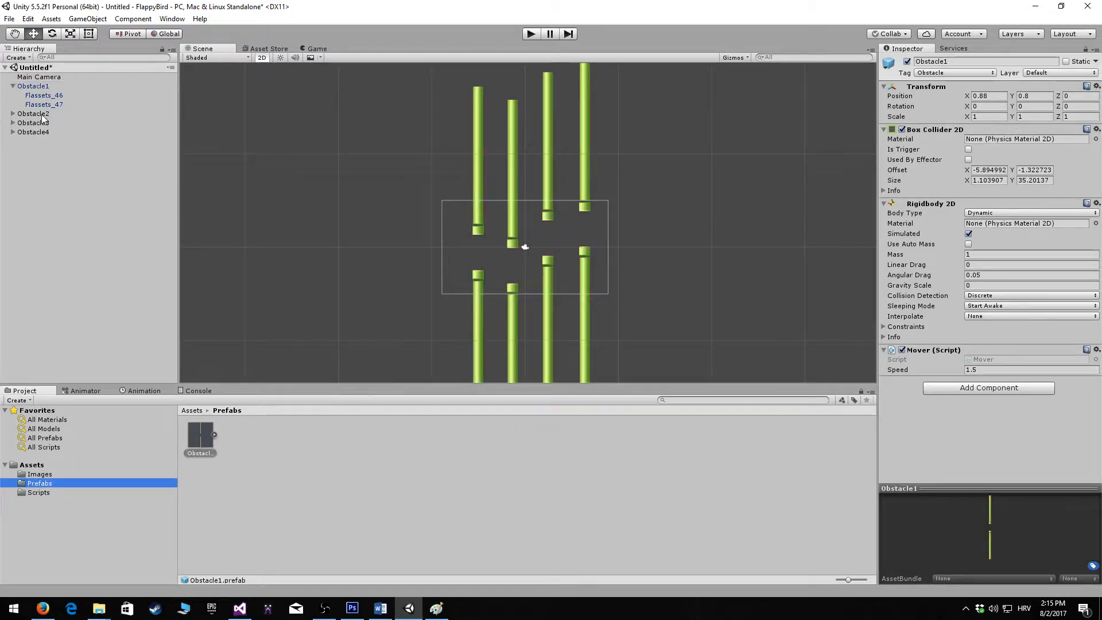
pyautogui.moveTo(32, 115); pyautogui.dragTo(271, 443)
pyautogui.moveTo(57, 123); pyautogui.dragTo(277, 436)
pyautogui.moveTo(34, 133); pyautogui.dragTo(325, 443)
pyautogui.click(325, 443)
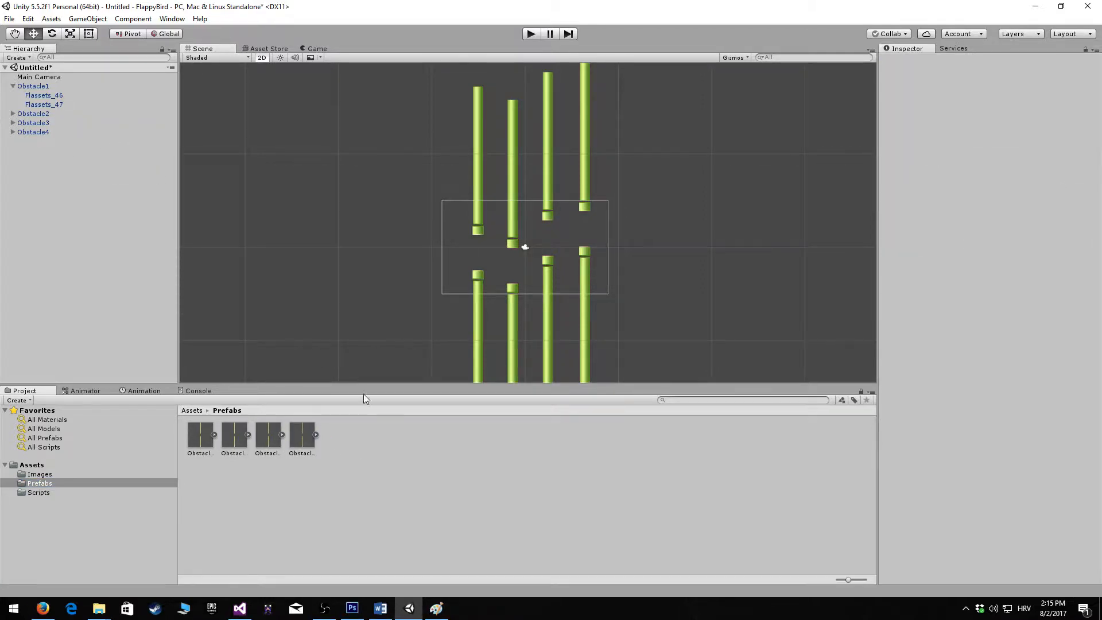
pyautogui.click(142, 473)
pyautogui.click(137, 484)
pyautogui.click(133, 492)
pyautogui.click(132, 483)
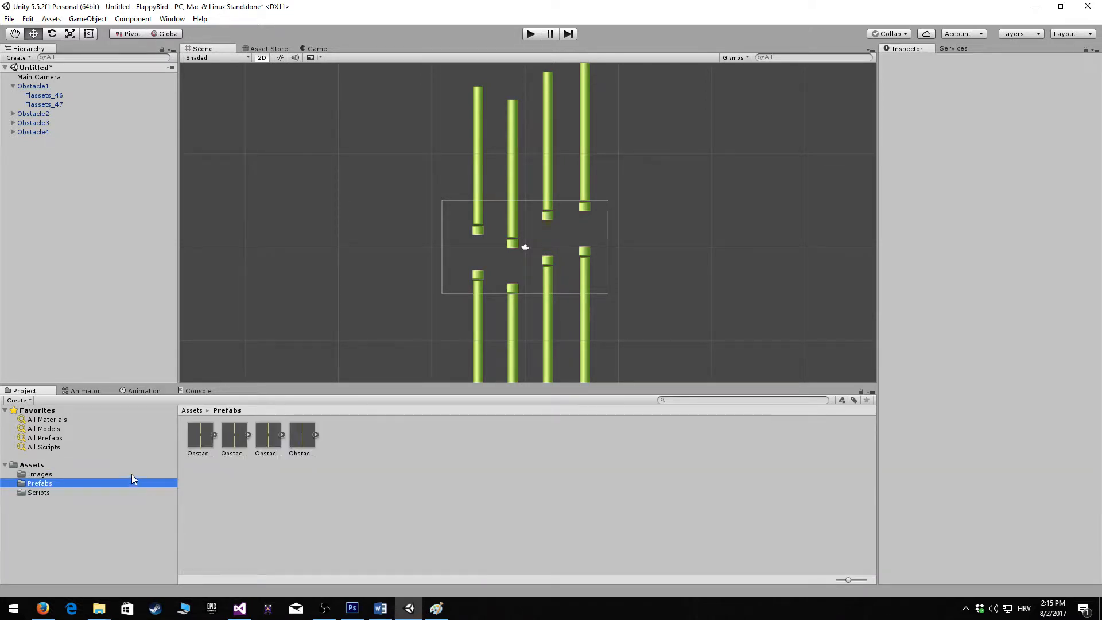
pyautogui.click(131, 474)
pyautogui.click(129, 485)
pyautogui.click(129, 491)
pyautogui.click(127, 483)
pyautogui.click(125, 464)
pyautogui.click(126, 474)
pyautogui.click(120, 465)
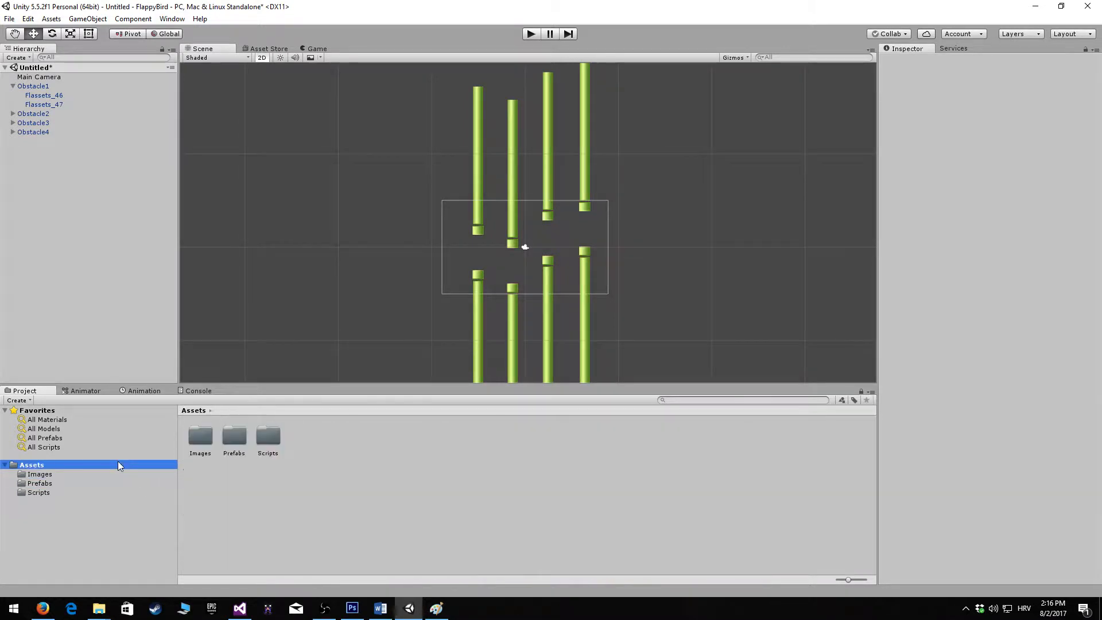
# Create a C# script named Controller in the Scripts folder
pyautogui.click(64, 491)
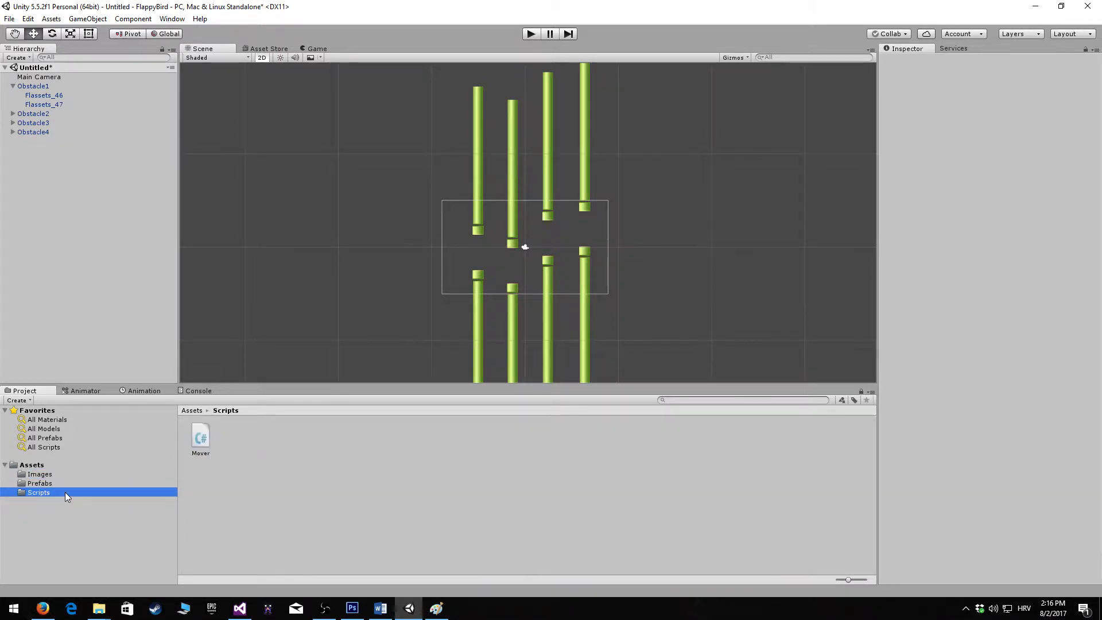
pyautogui.rightClick(281, 439)
pyautogui.moveTo(368, 229)
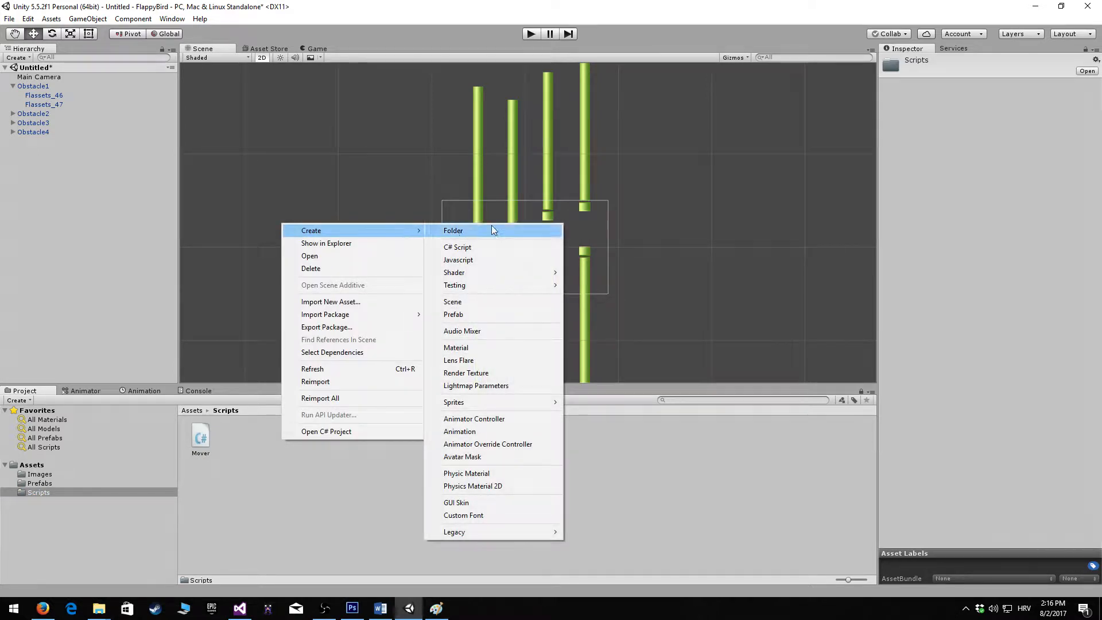
pyautogui.click(511, 252)
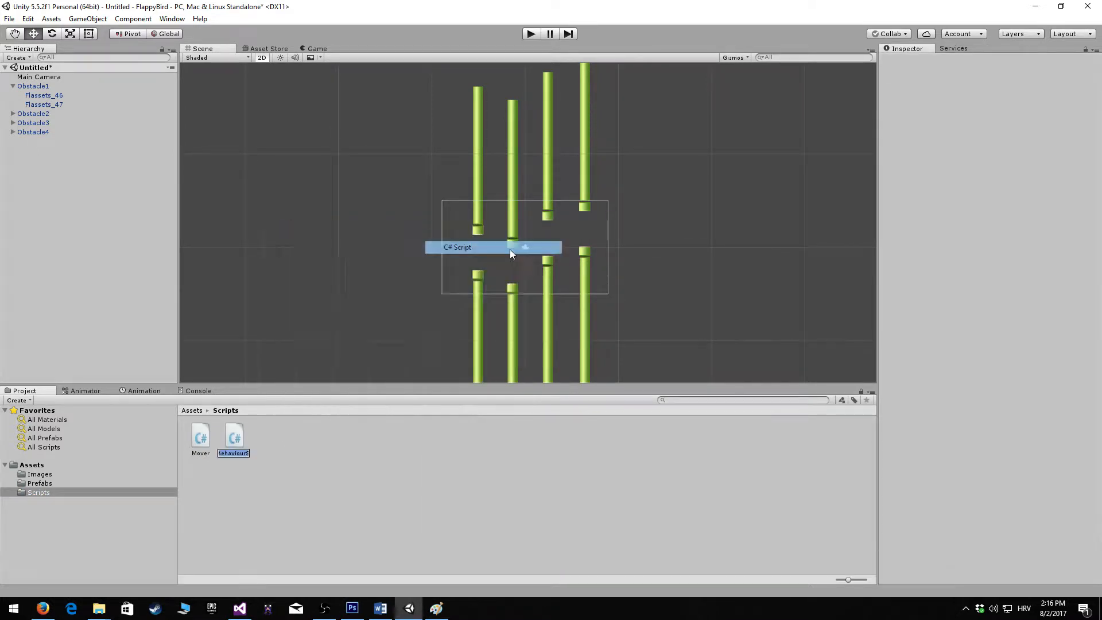
pyautogui.write('Controller')
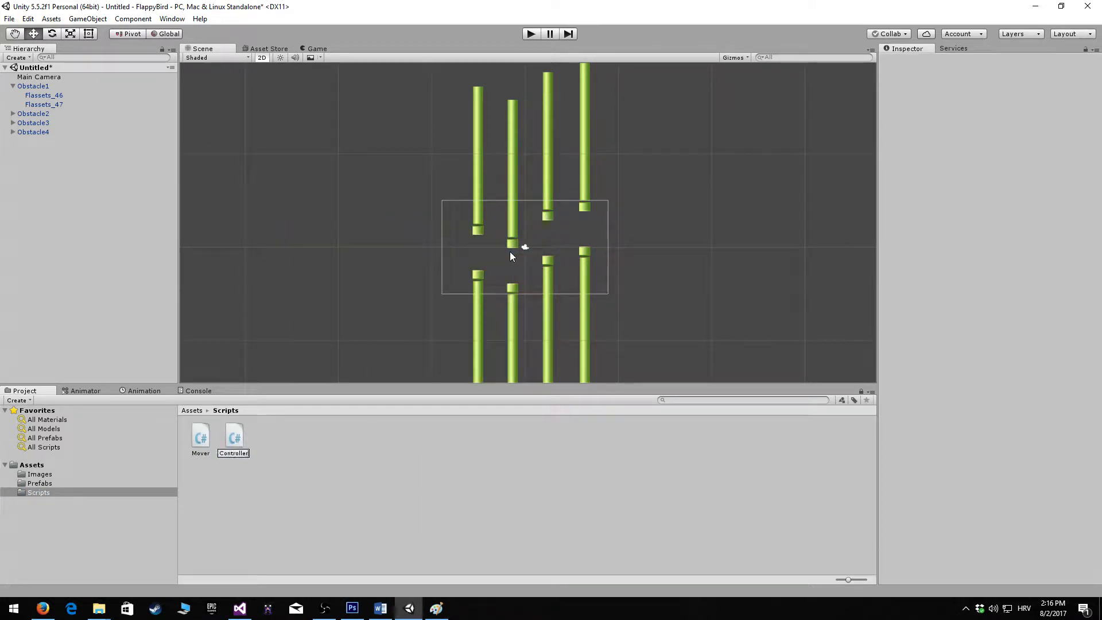
pyautogui.press('Return')
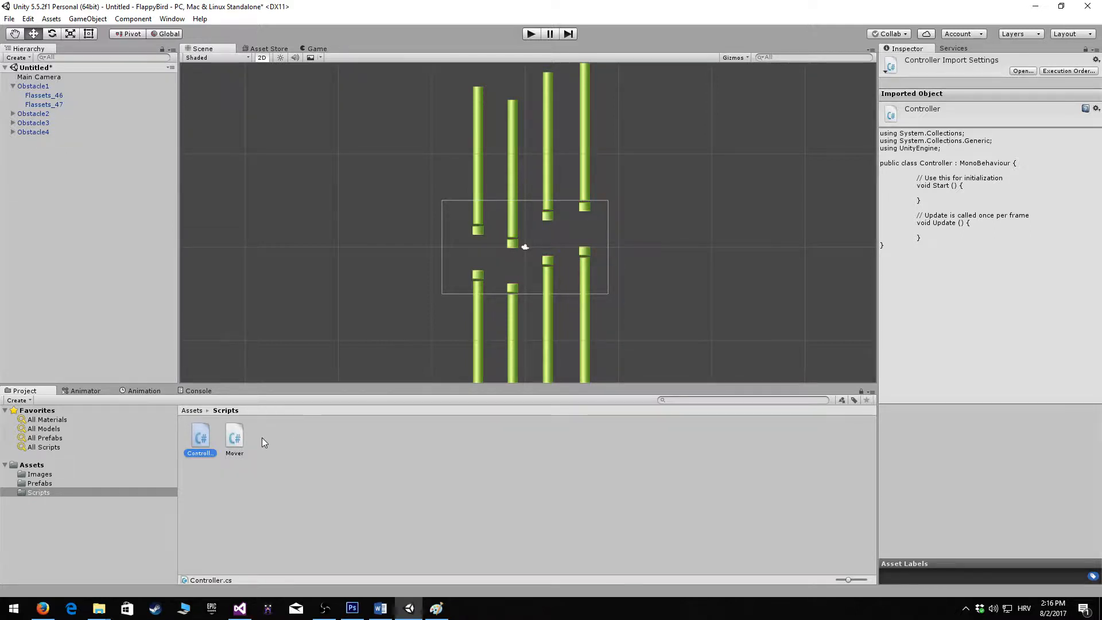
# Open the Controller script in Visual Studio with the project reloaded, and replace the initialization comment with "public GameObject obs1;"
pyautogui.doubleClick(205, 438)
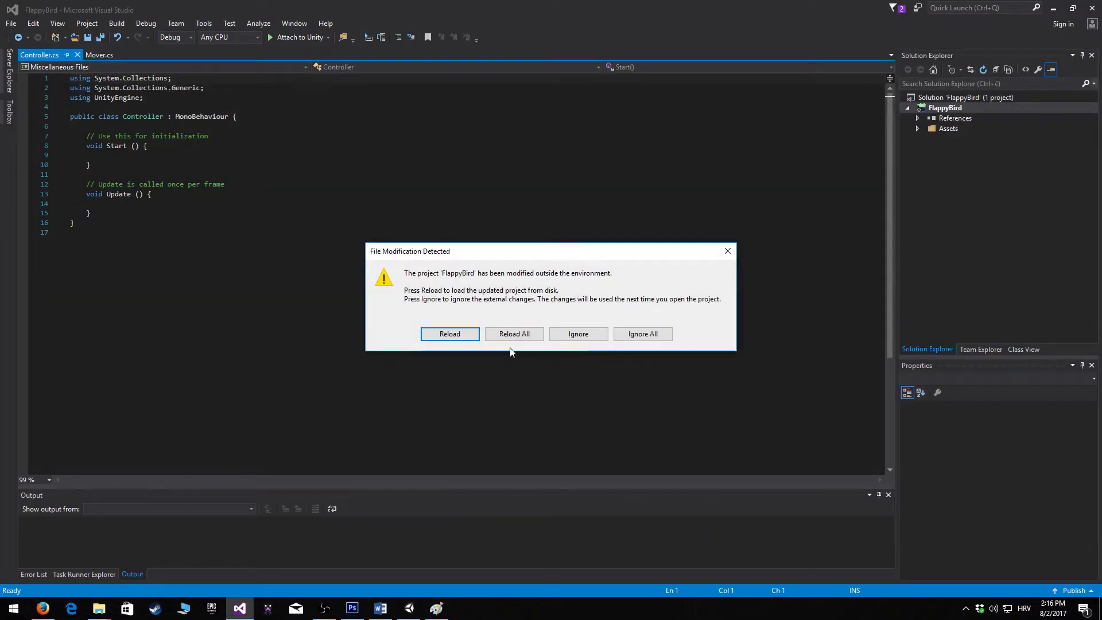
pyautogui.click(517, 335)
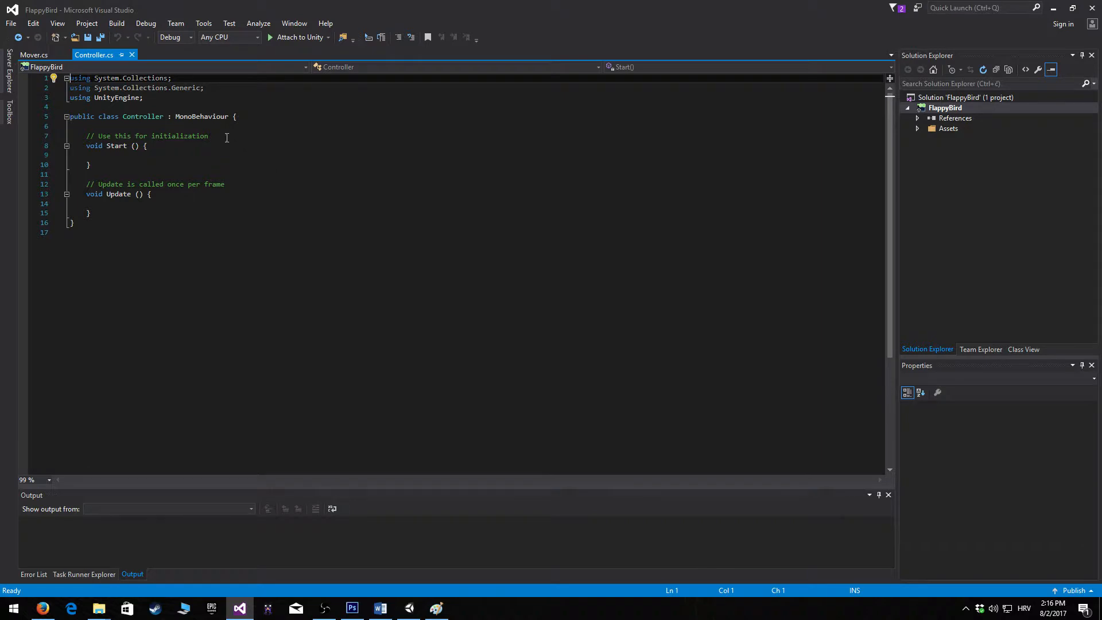
pyautogui.moveTo(235, 137); pyautogui.dragTo(88, 140)
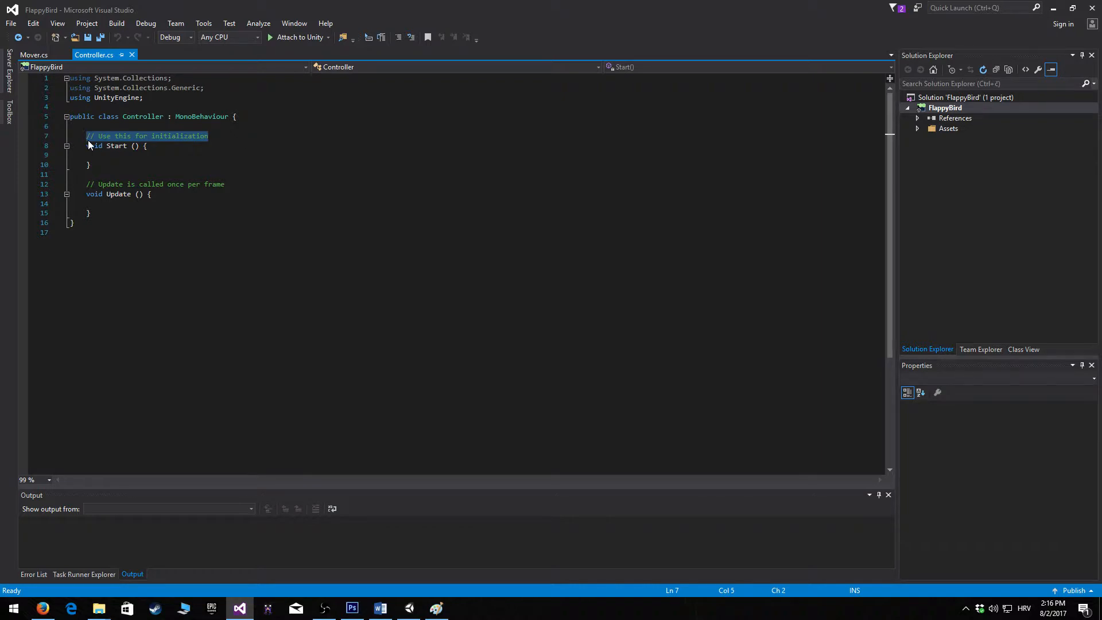
pyautogui.write('public ')
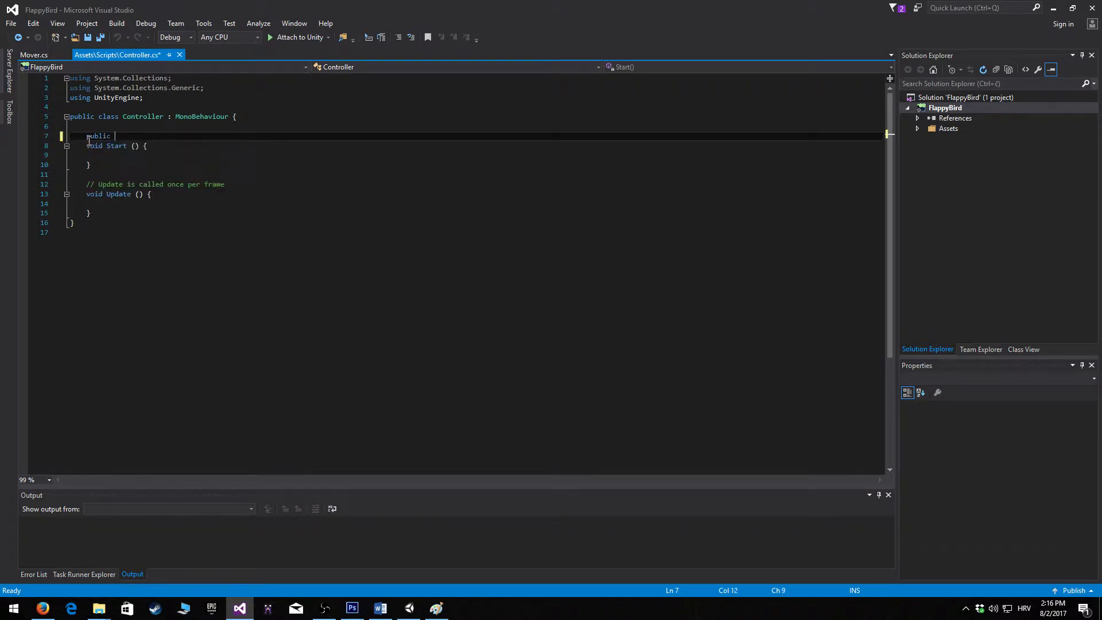
pyautogui.write('GameObject')
pyautogui.press('Return')
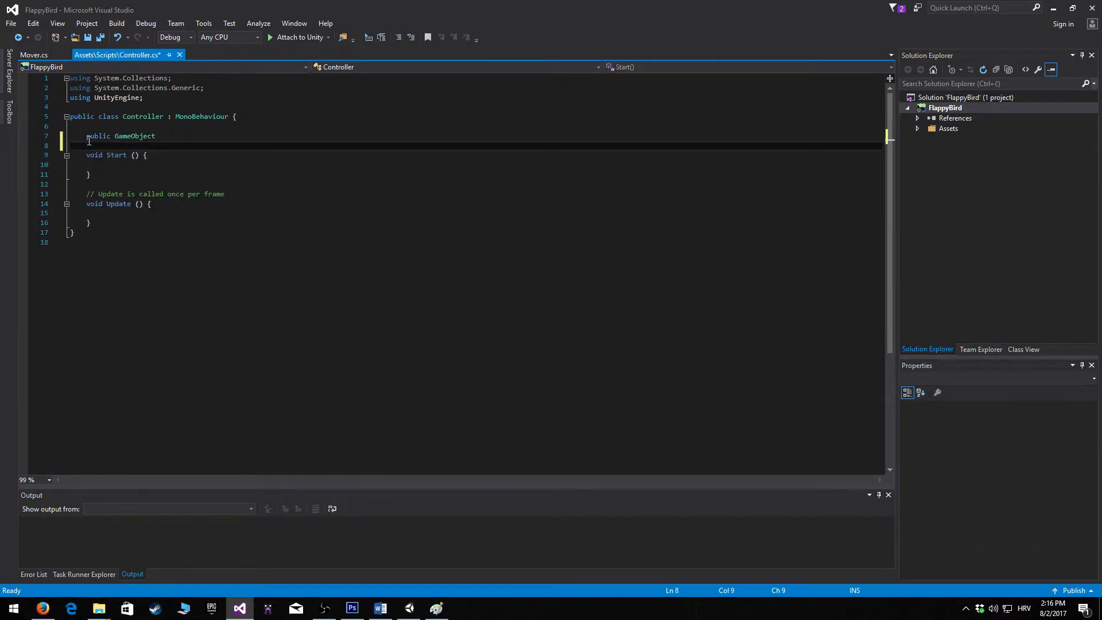
pyautogui.press('BackSpace')
pyautogui.write('obs1;')
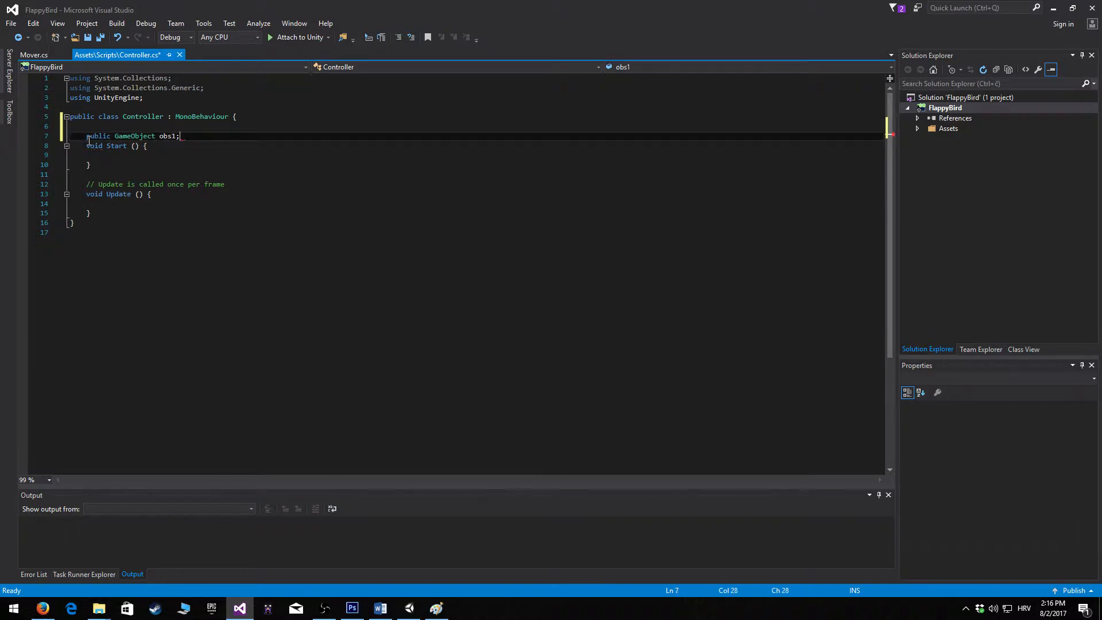
# Declare three more public GameObject fields named obs2, obs3 and obs4 below obs1 in the Controller class
pyautogui.press('Return')
pyautogui.write('public')
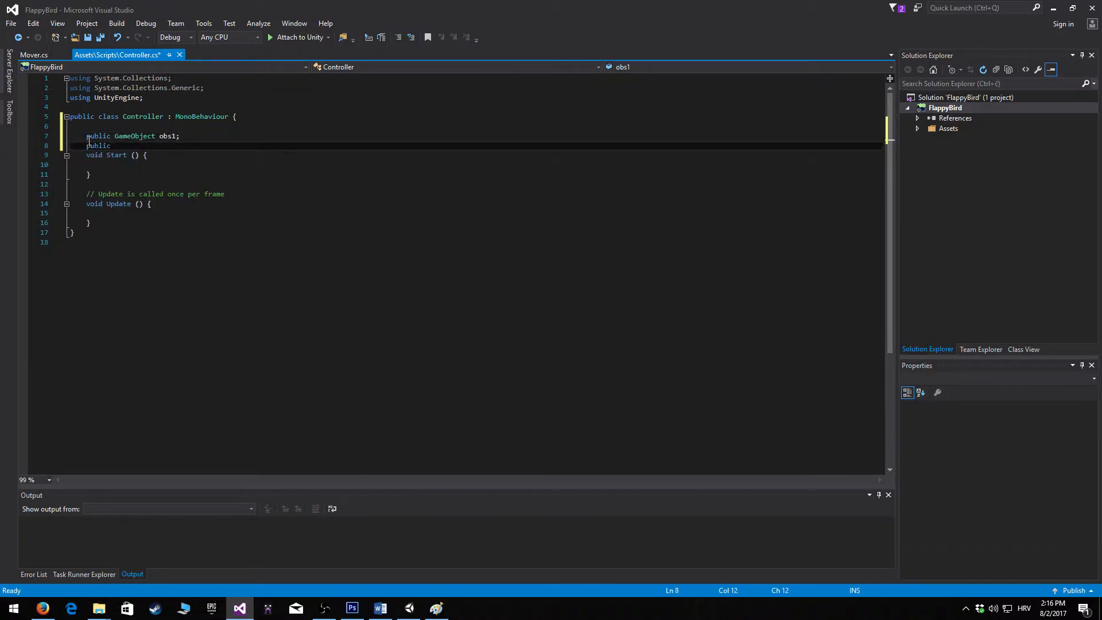
pyautogui.write(' GameObject obs2;')
pyautogui.press('Return')
pyautogui.write('publi')
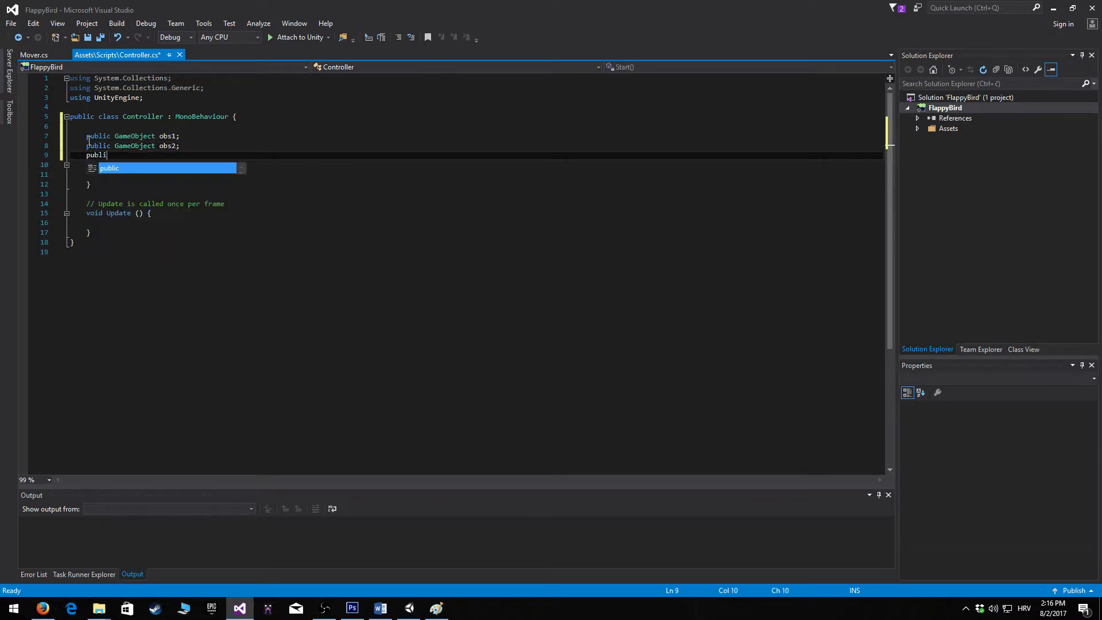
pyautogui.write('c GameObject obs')
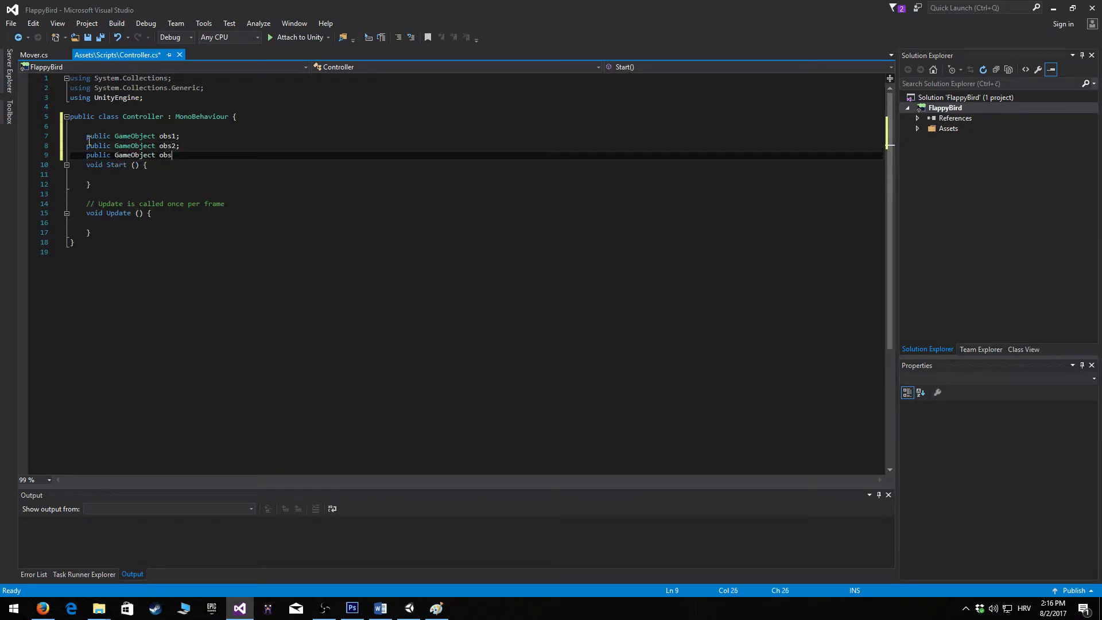
pyautogui.write('3;')
pyautogui.press('Return')
pyautogui.write('public ')
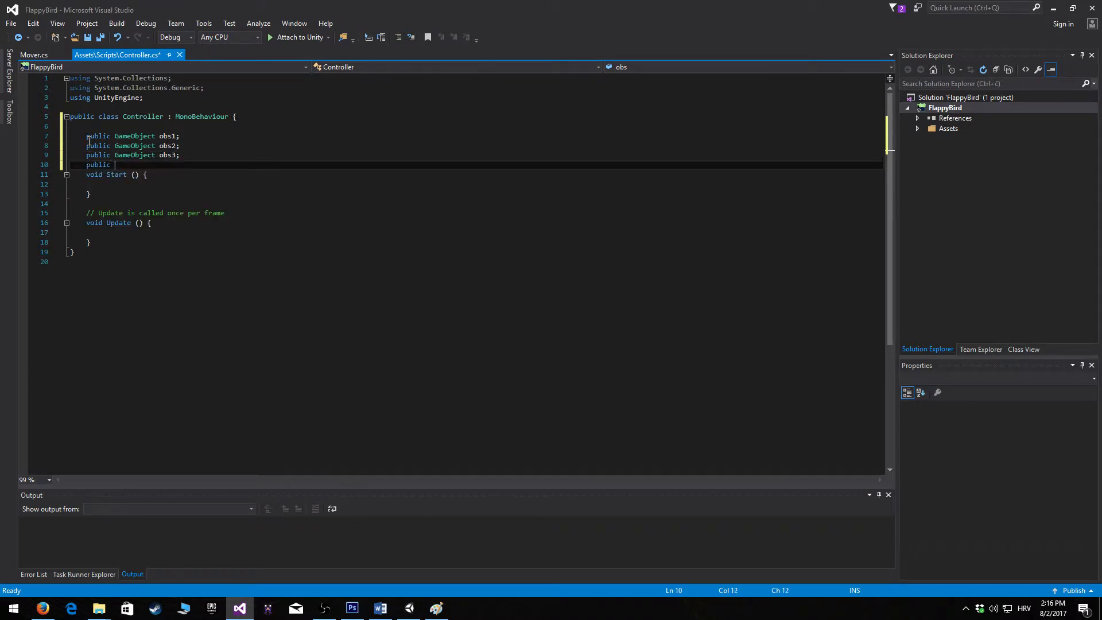
pyautogui.write('game obs4;')
# Add the field "public GameObject Position;" below obs4 and switch back to Unity
pyautogui.press('Return')
pyautogui.write('public GameObject')
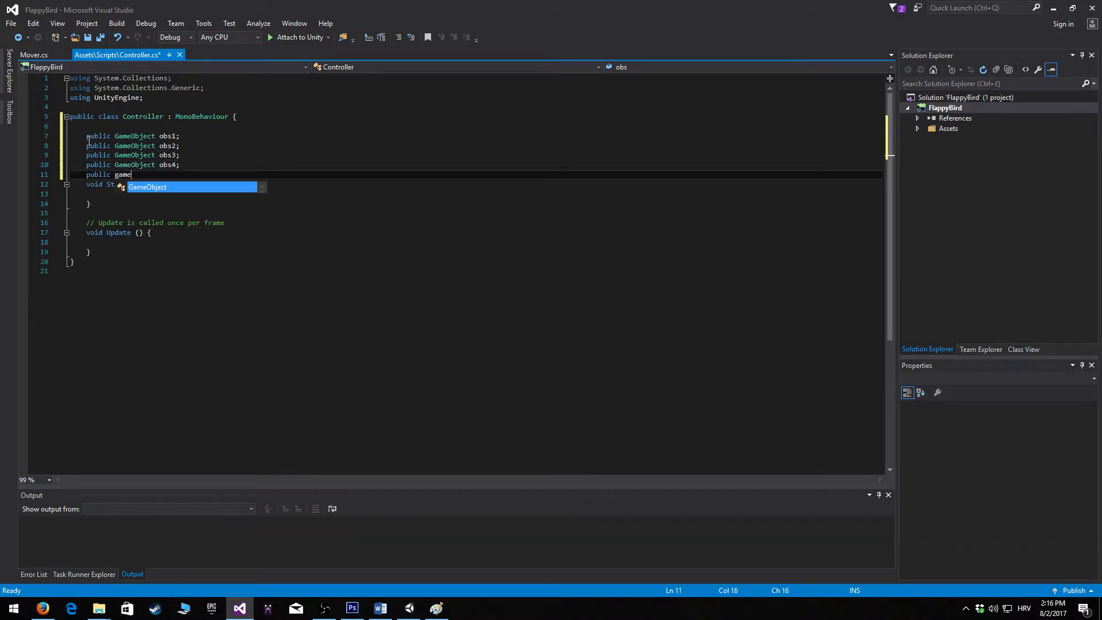
pyautogui.write(' obs')
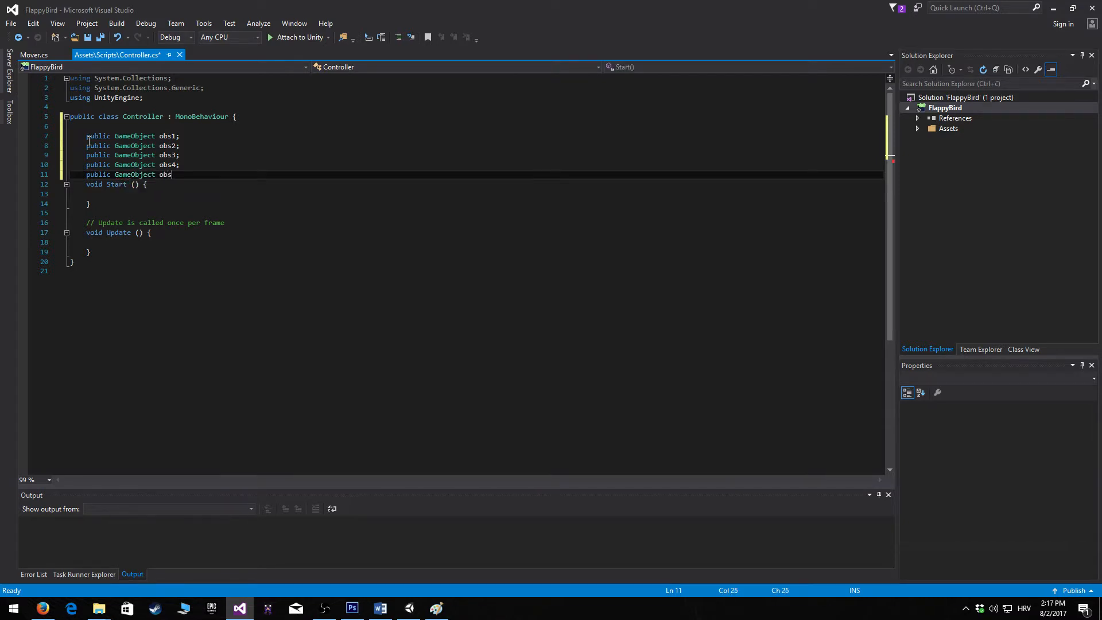
pyautogui.press('BackSpace')
pyautogui.press('BackSpace')
pyautogui.press('BackSpace')
pyautogui.write('Position;')
pyautogui.click(1053, 8)
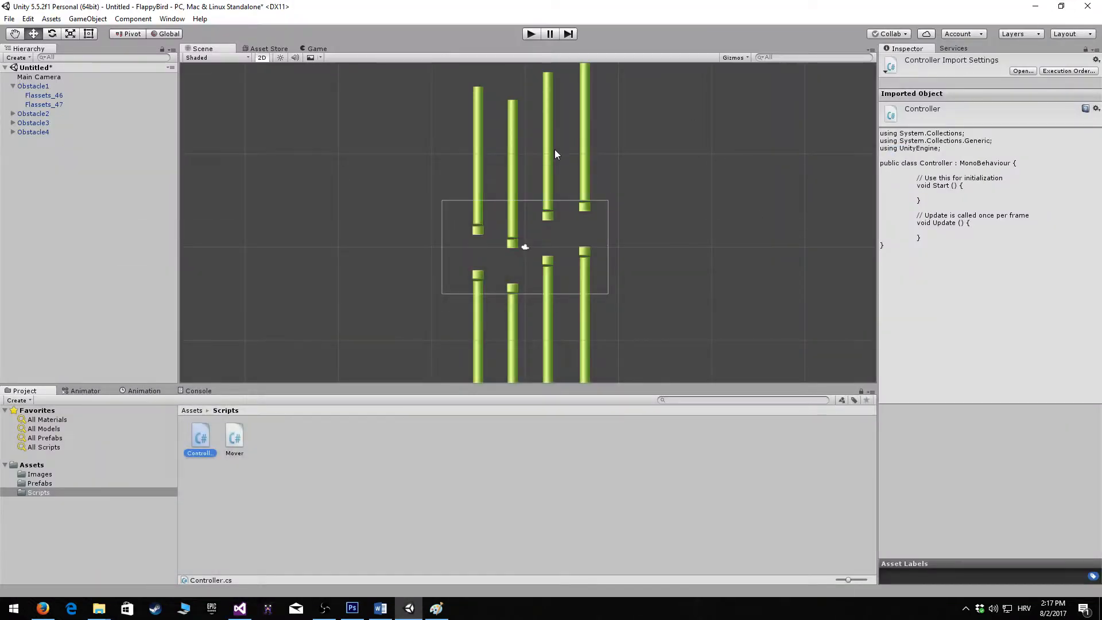
pyautogui.moveTo(426, 196); pyautogui.dragTo(444, 314)
pyautogui.moveTo(426, 181); pyautogui.dragTo(443, 311)
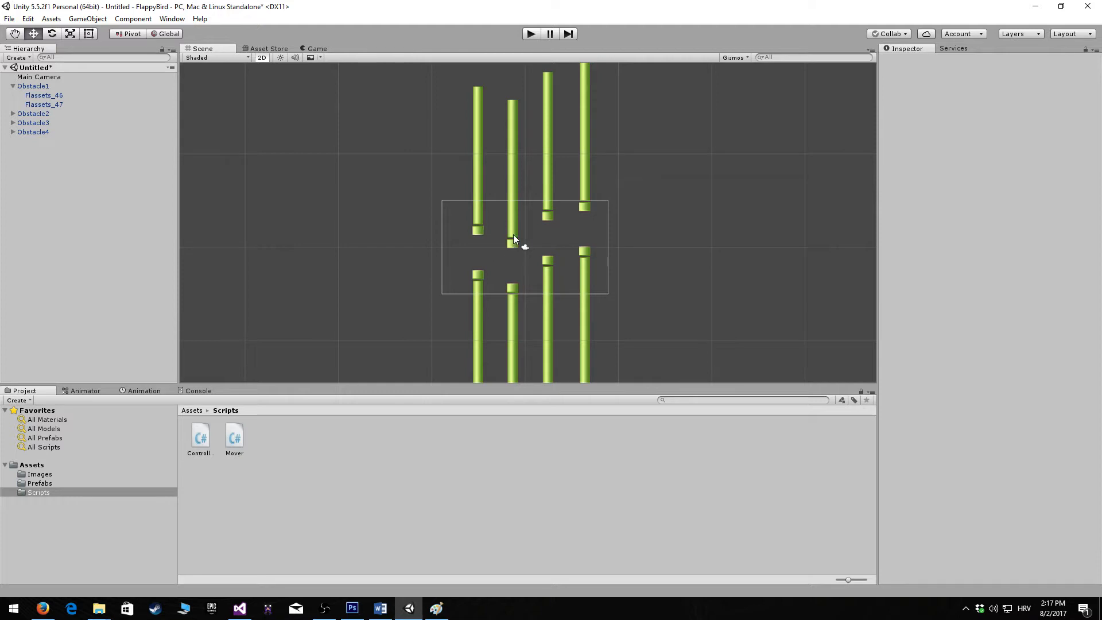
pyautogui.moveTo(611, 193); pyautogui.dragTo(620, 377)
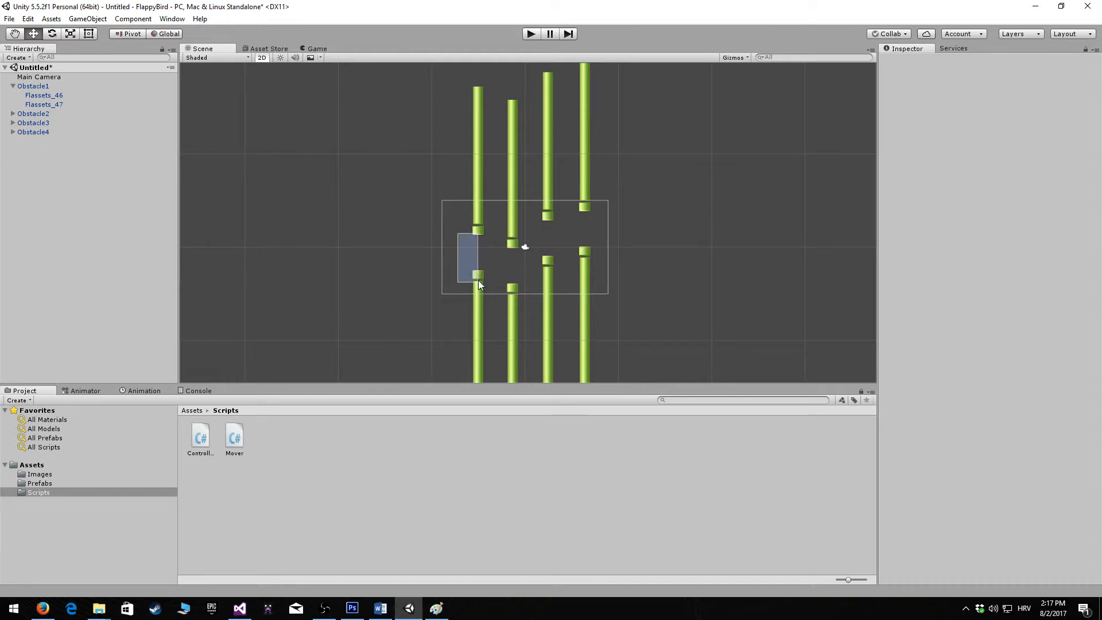
pyautogui.moveTo(480, 284); pyautogui.dragTo(470, 321)
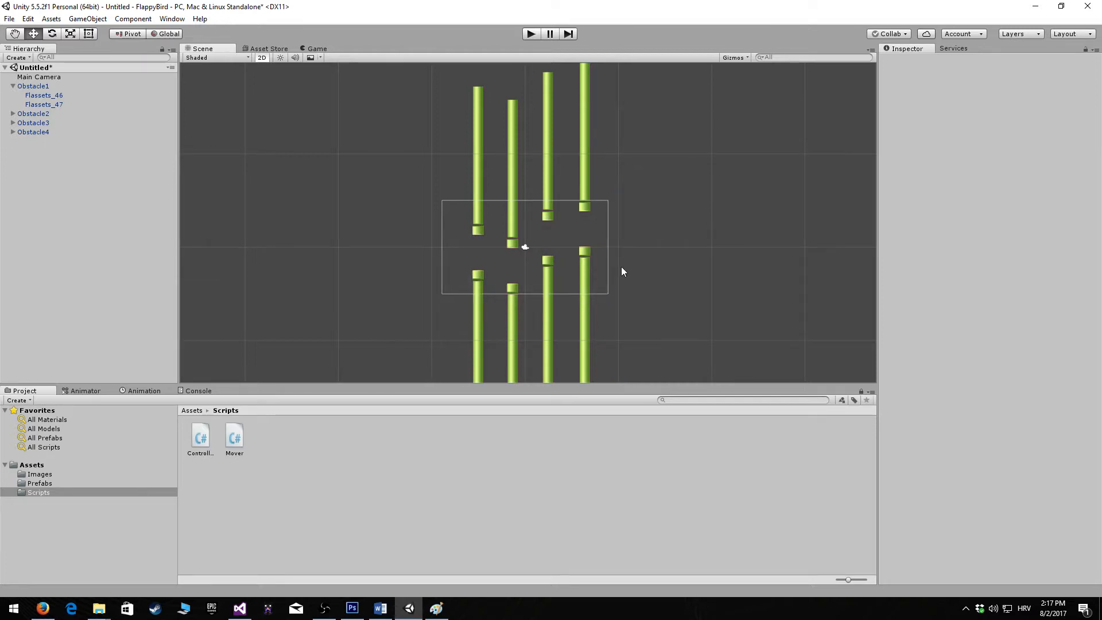
# Create an empty game object in the scene and name it StartPositionCollision
pyautogui.rightClick(16, 174)
pyautogui.rightClick(33, 153)
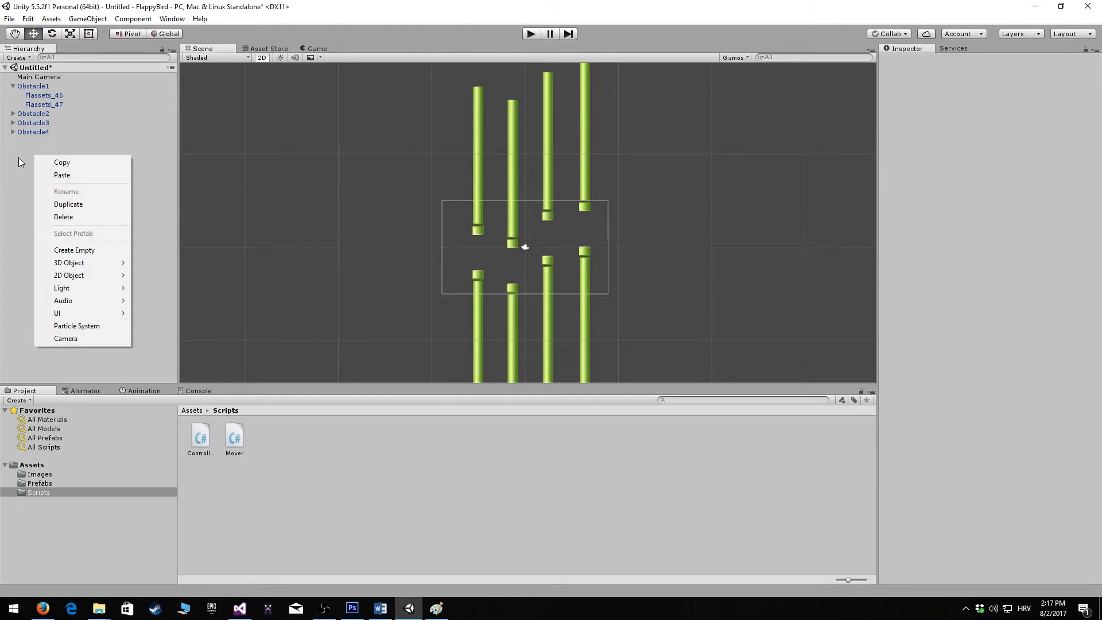
pyautogui.click(88, 251)
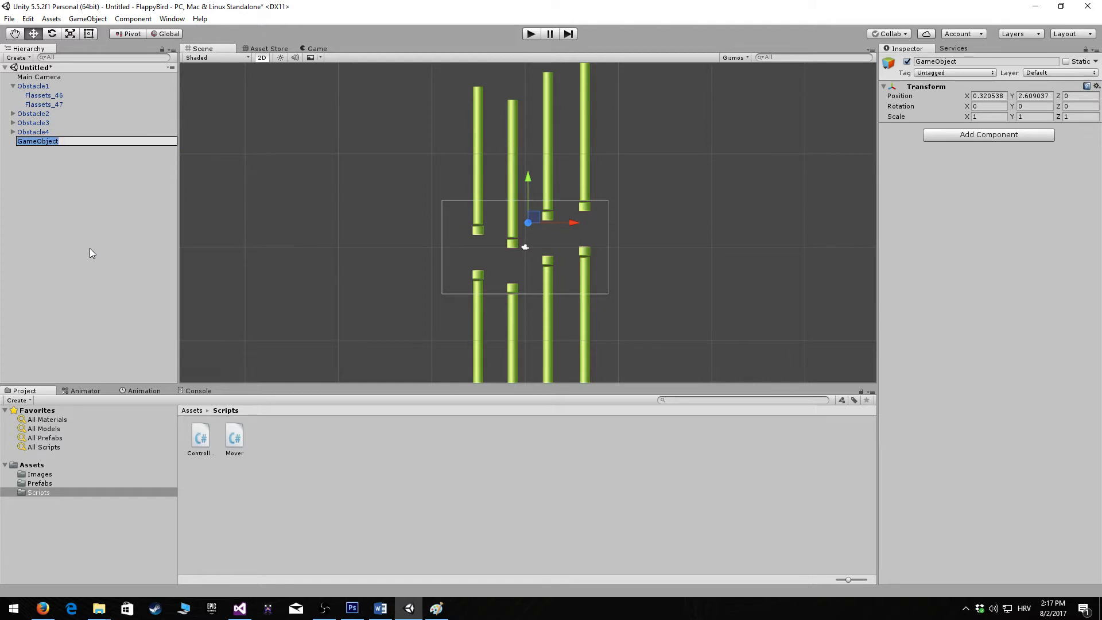
pyautogui.write('StartPositionCollision')
pyautogui.press('Return')
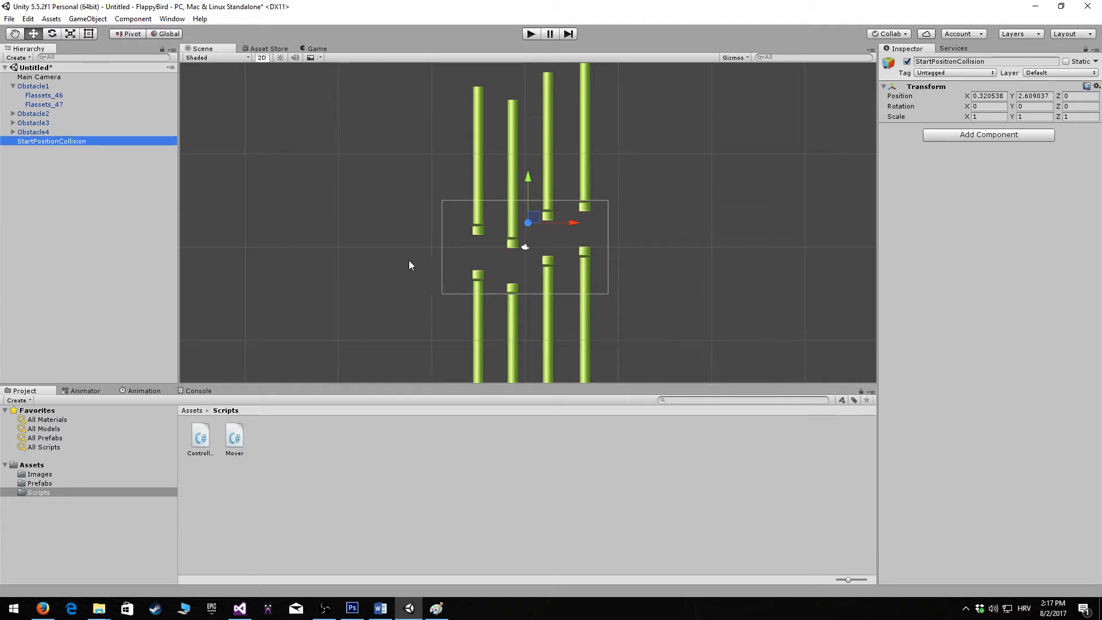
# Add a Box Collider 2D component to the StartPositionCollision object
pyautogui.click(965, 136)
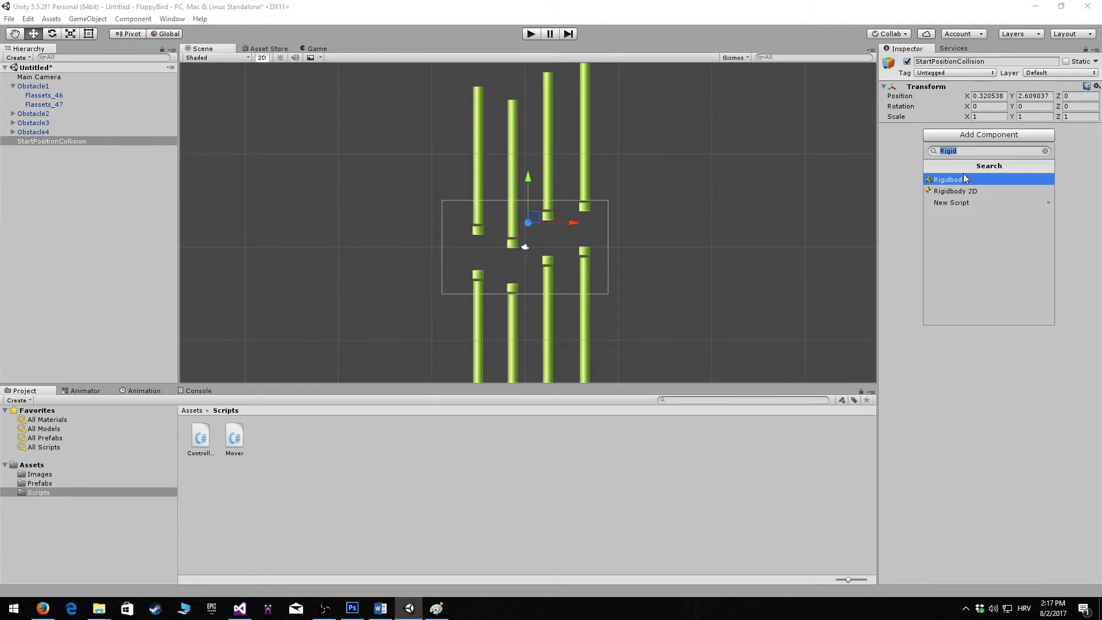
pyautogui.write('box')
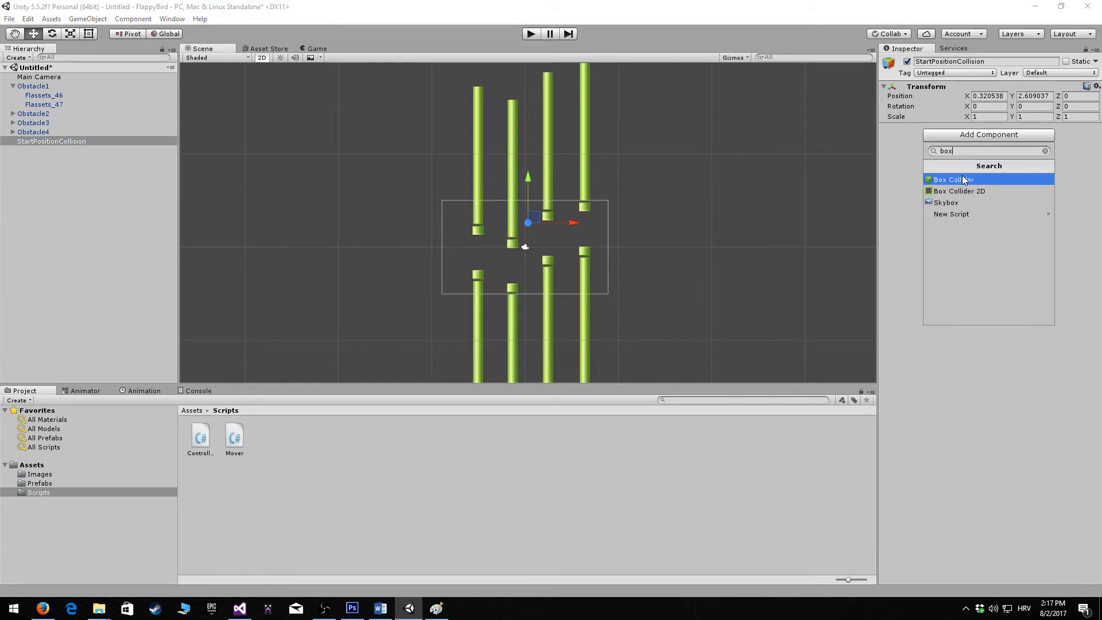
pyautogui.press('Down')
pyautogui.press('Return')
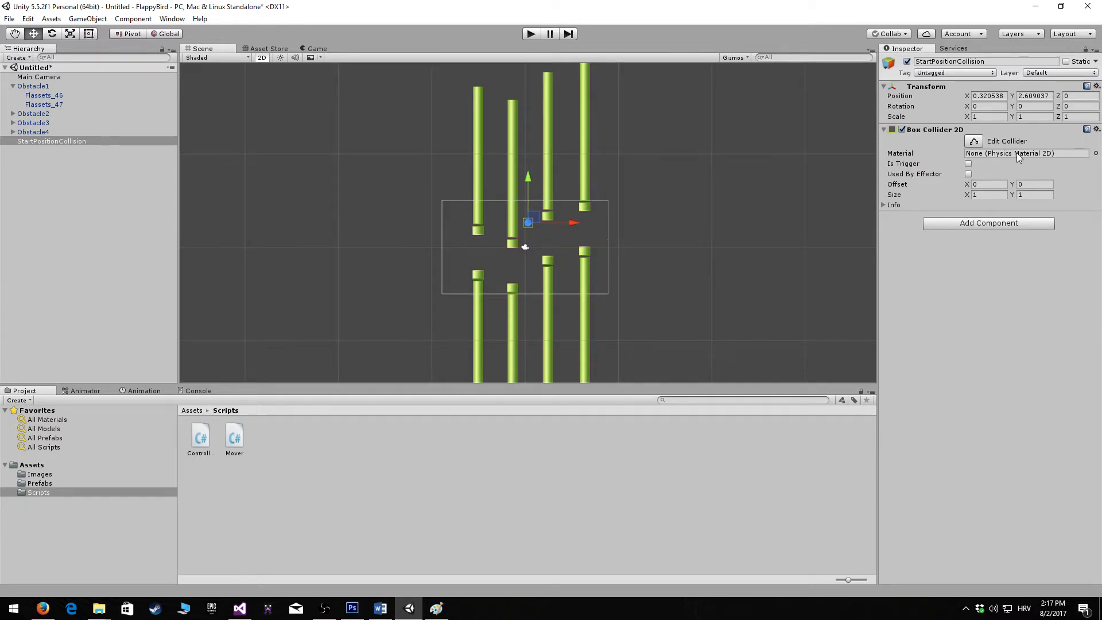
# Reshape the box collider into a tall strip of about 0.74 by 33.15 along the left edge of the camera frame
pyautogui.click(974, 142)
pyautogui.moveTo(532, 222); pyautogui.dragTo(446, 351)
pyautogui.moveTo(446, 221); pyautogui.dragTo(452, 77)
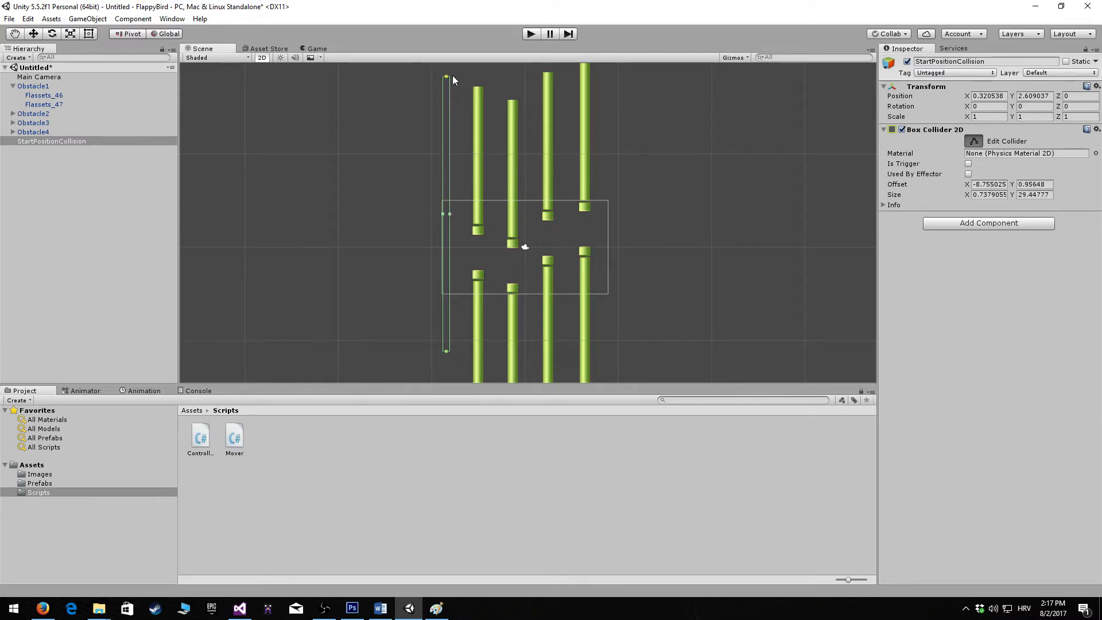
pyautogui.moveTo(446, 351); pyautogui.dragTo(446, 387)
pyautogui.scroll(-2, 454, 319)
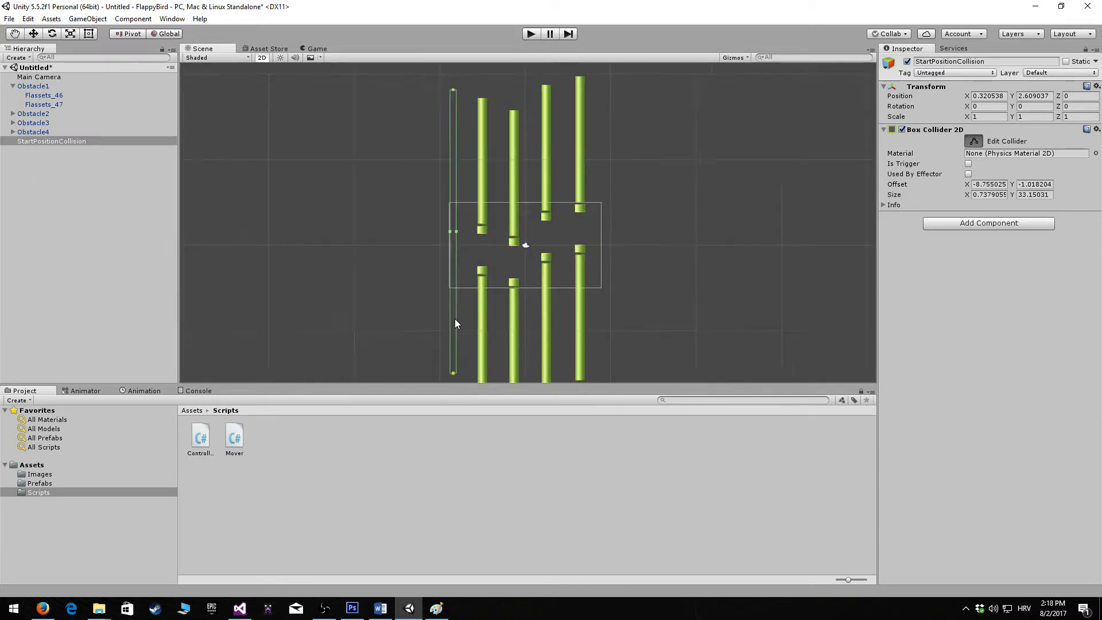
# Add a Rigidbody 2D component to StartPositionCollision and set its gravity scale to 0
pyautogui.click(962, 224)
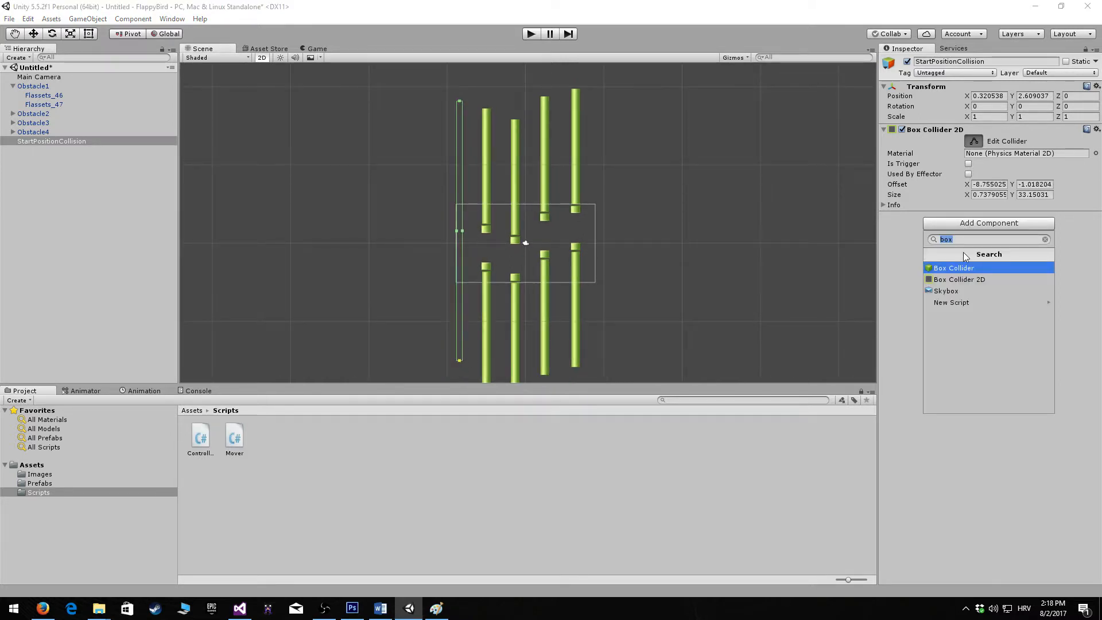
pyautogui.write('Rigid')
pyautogui.press('Down')
pyautogui.press('Return')
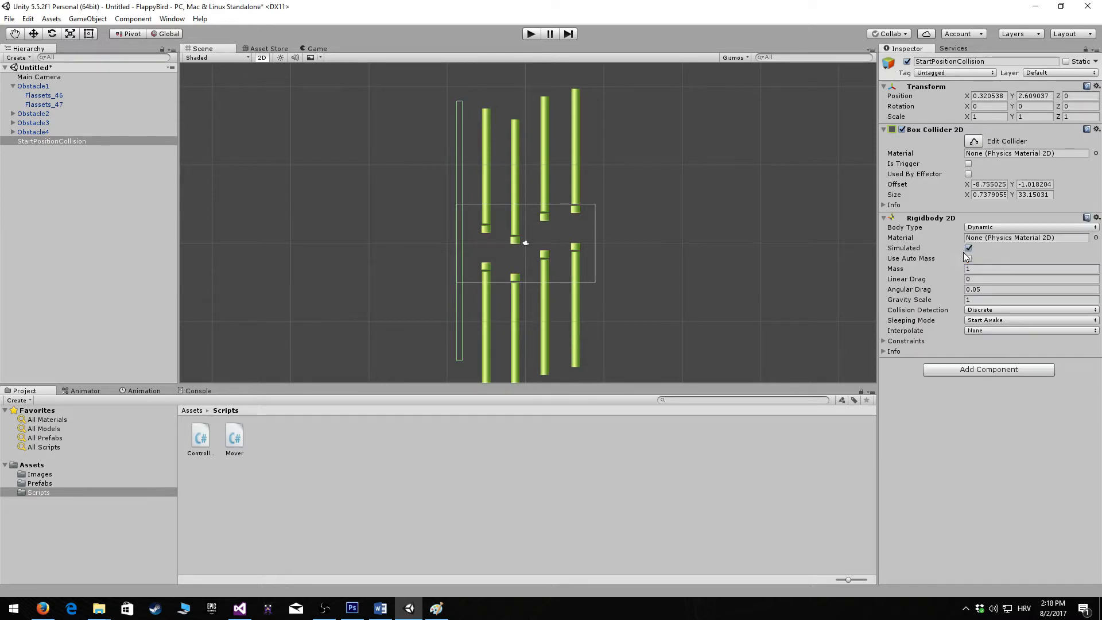
pyautogui.click(992, 299)
pyautogui.write('0')
pyautogui.click(991, 425)
# Create another empty game object in the scene and name it End position
pyautogui.rightClick(39, 182)
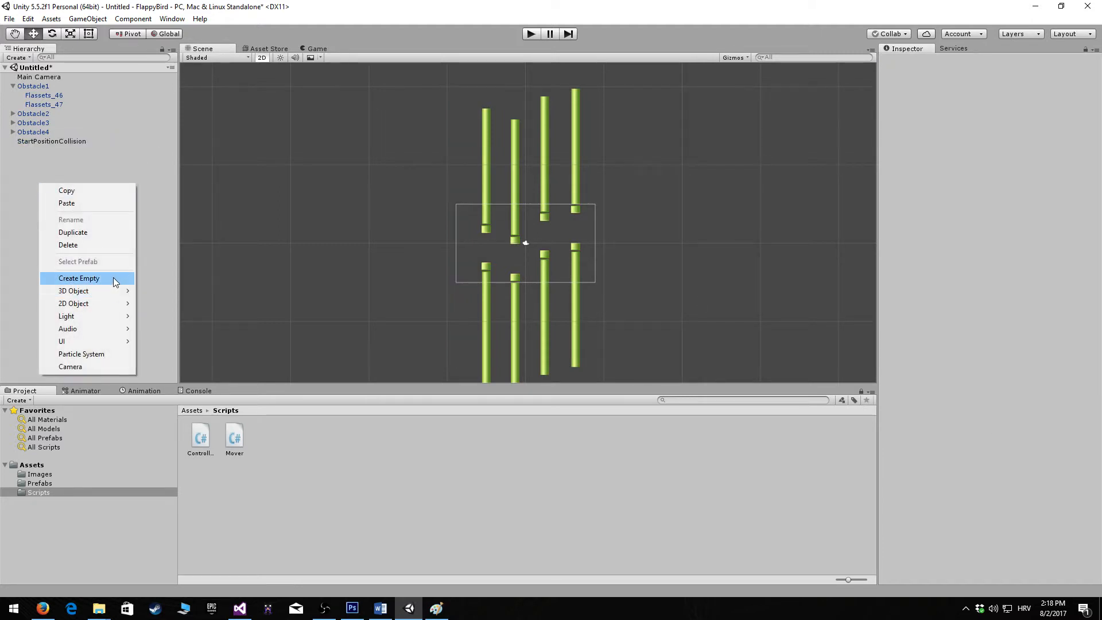
pyautogui.click(79, 278)
pyautogui.press('F2')
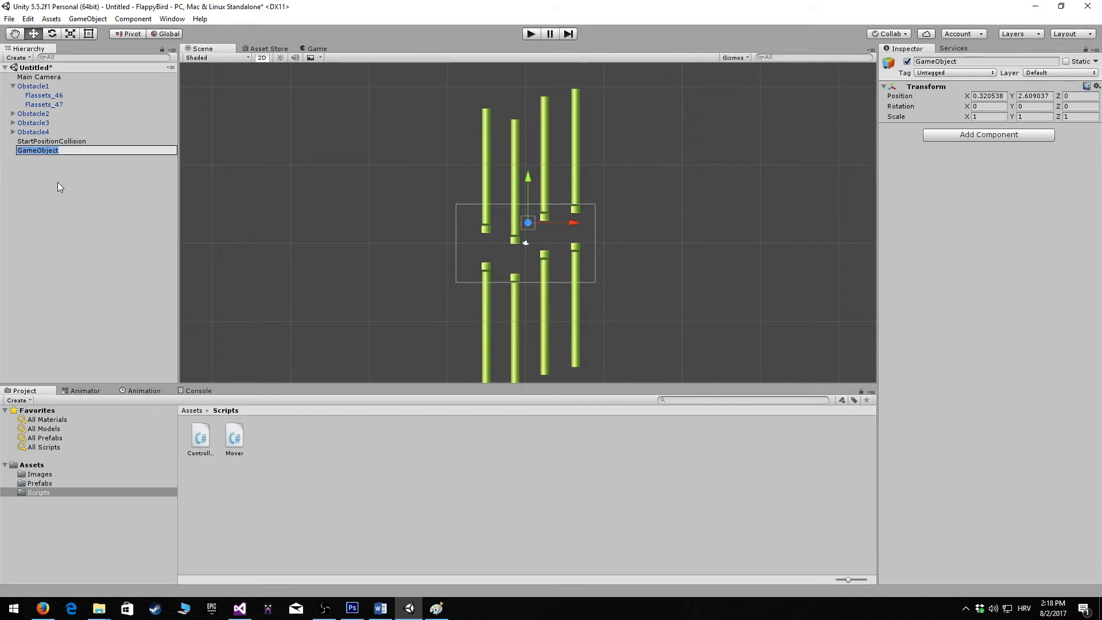
pyautogui.write('End positio')
pyautogui.write('n')
pyautogui.press('Return')
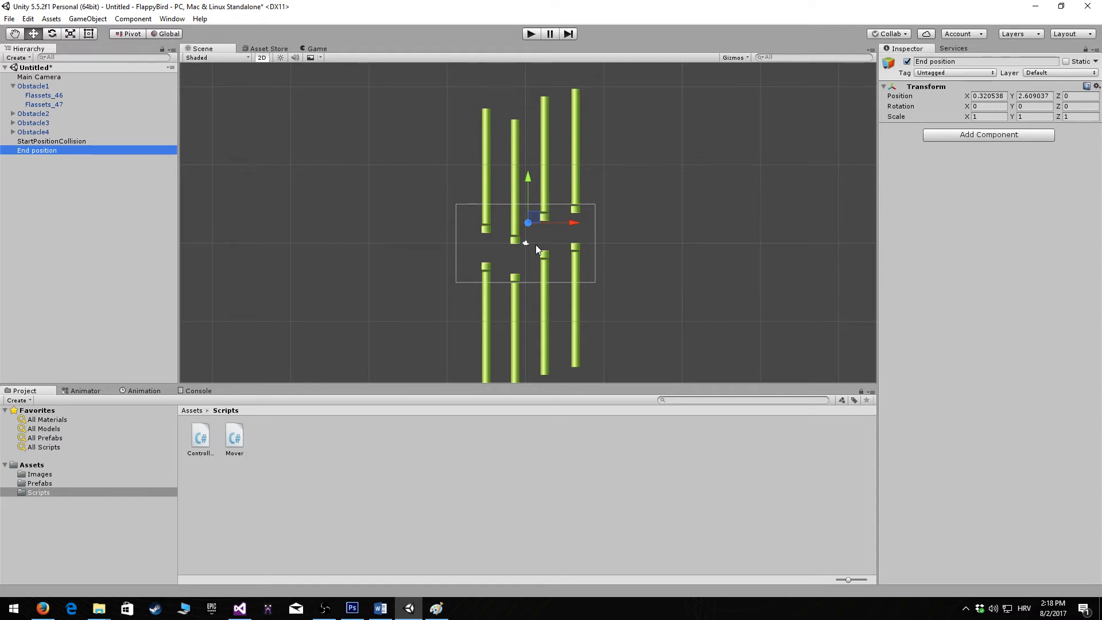
# Move the End position object just past the right edge of the camera frame, to about X 9.89, Y -0.04
pyautogui.moveTo(574, 223); pyautogui.dragTo(651, 228)
pyautogui.moveTo(605, 177); pyautogui.dragTo(606, 195)
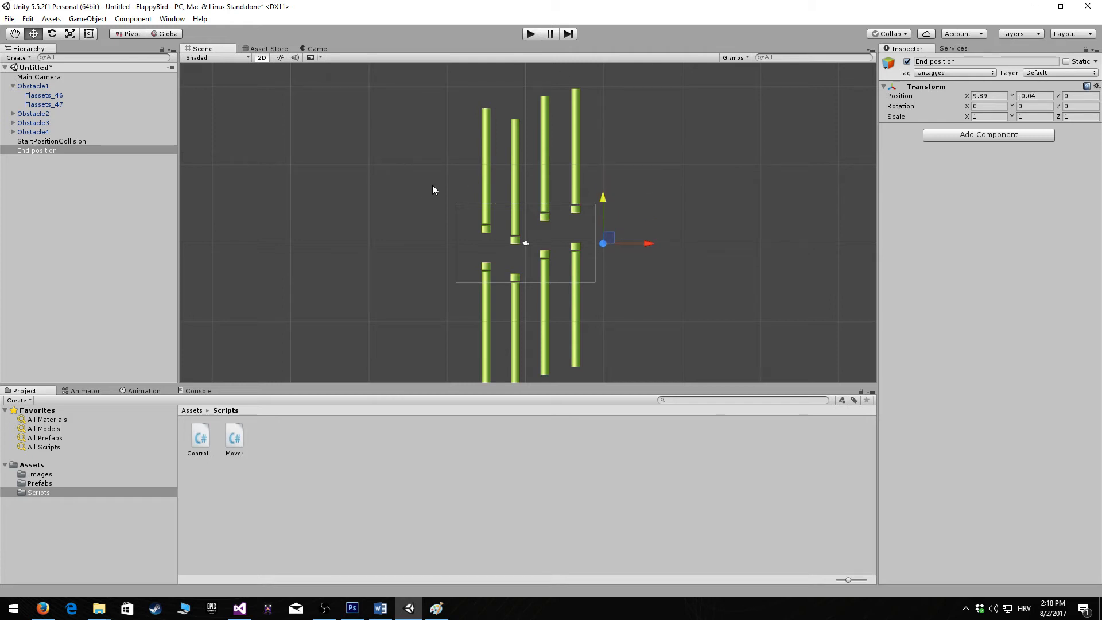
pyautogui.click(435, 170)
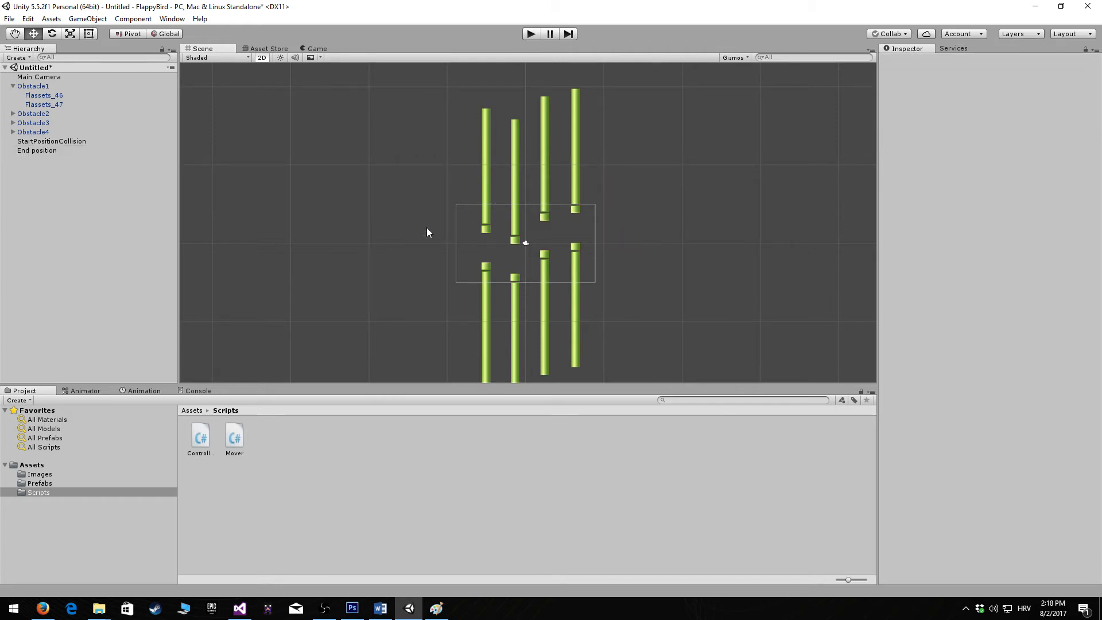
pyautogui.click(79, 141)
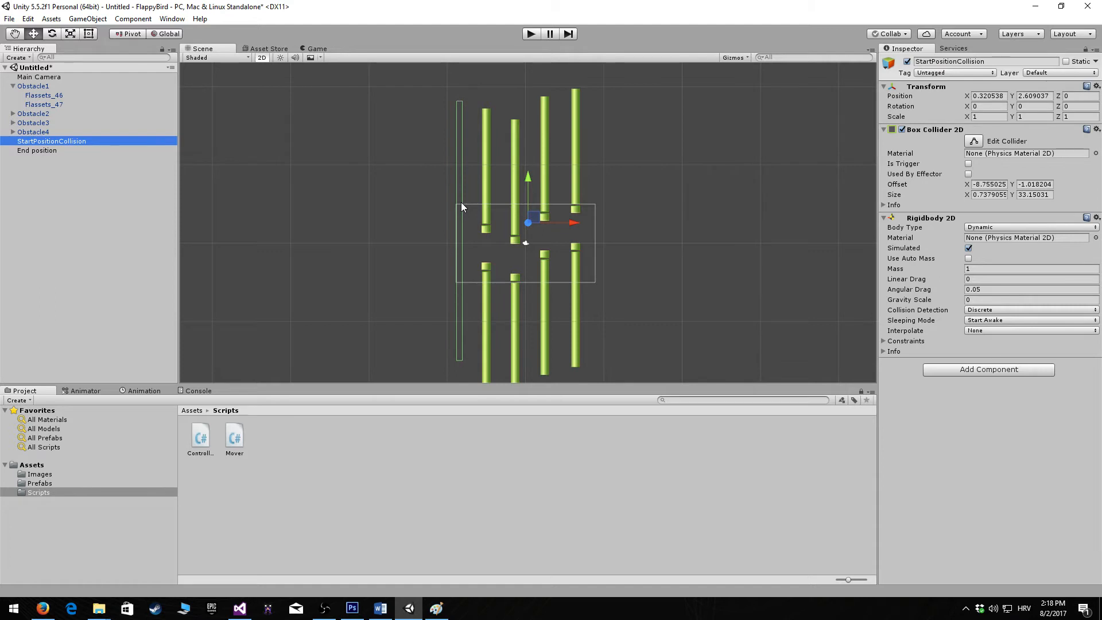
pyautogui.click(618, 228)
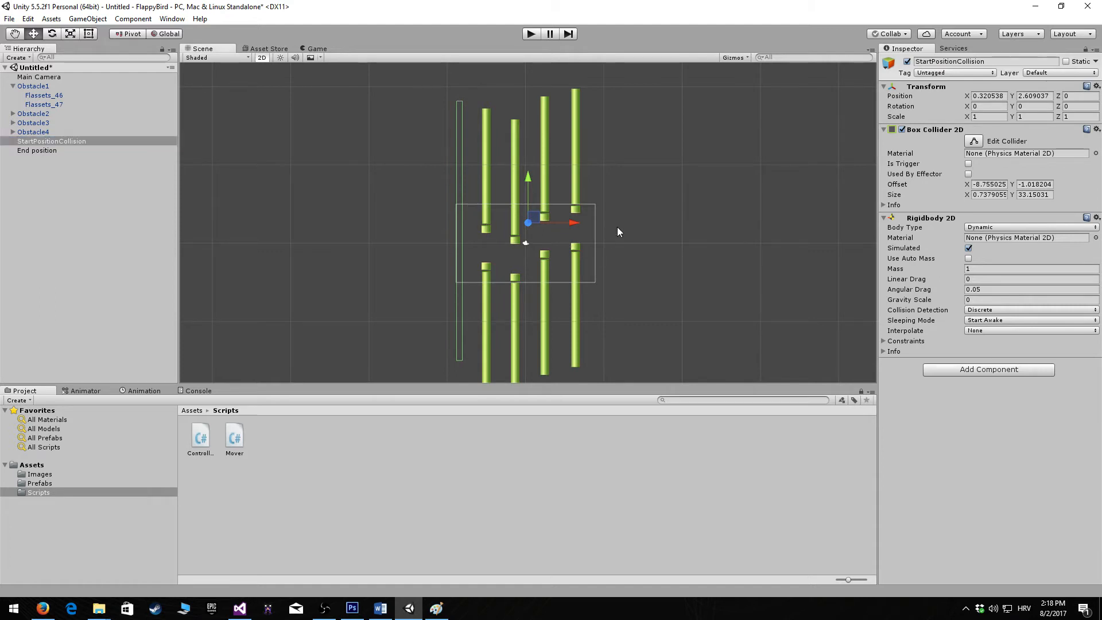
pyautogui.moveTo(617, 227); pyautogui.dragTo(604, 249)
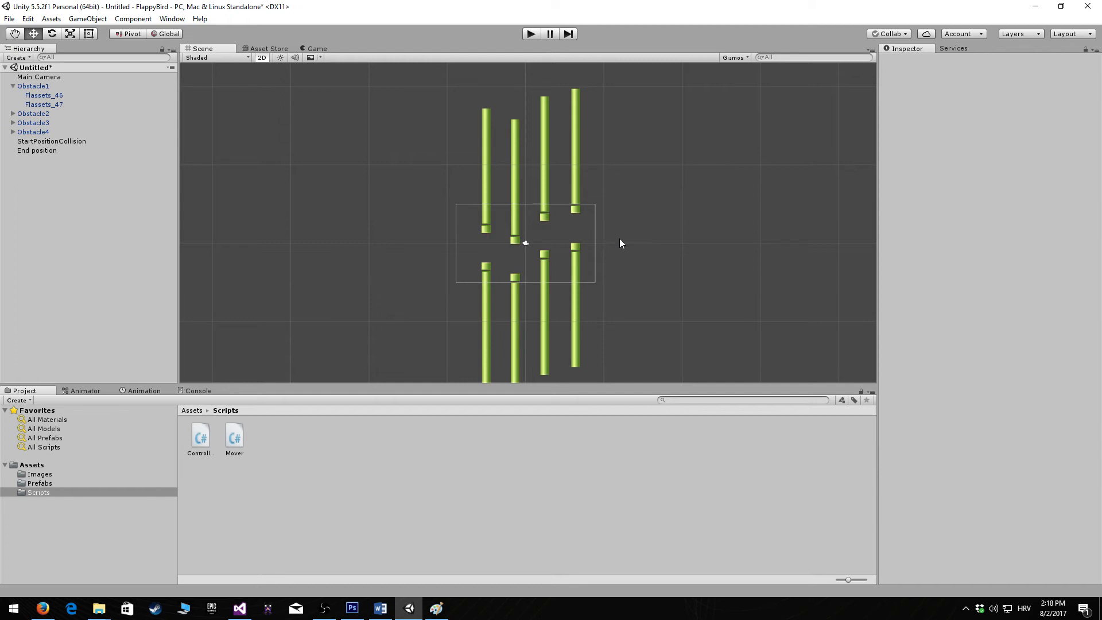
pyautogui.moveTo(604, 264); pyautogui.dragTo(611, 367)
# Switch to Visual Studio and review the obstacle and Position field declarations in the Controller script
pyautogui.click(240, 607)
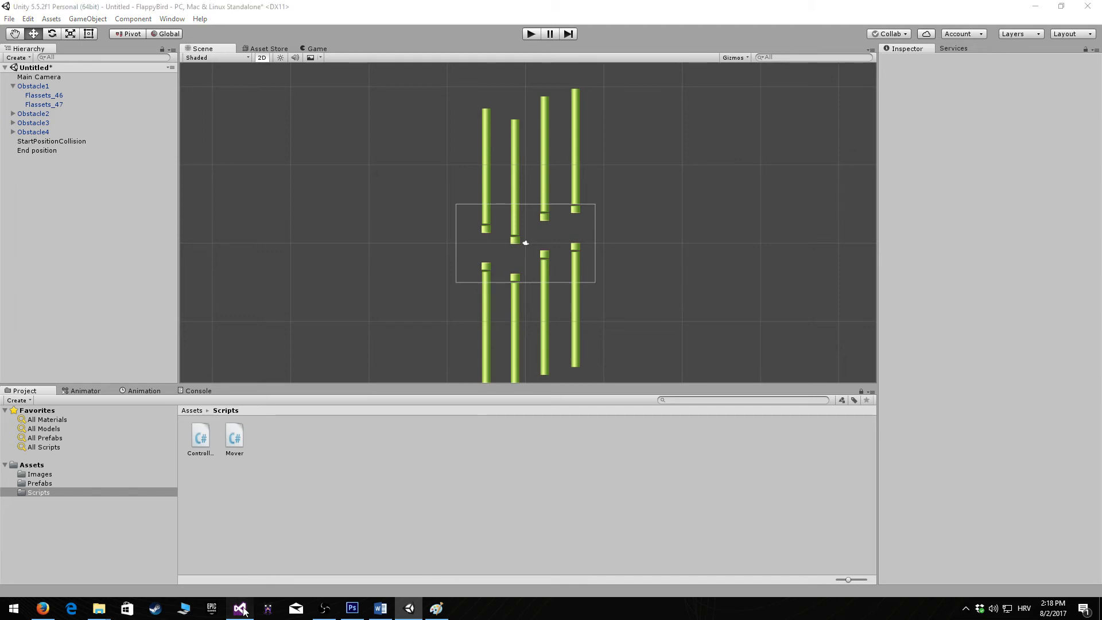
pyautogui.moveTo(196, 175); pyautogui.dragTo(86, 174)
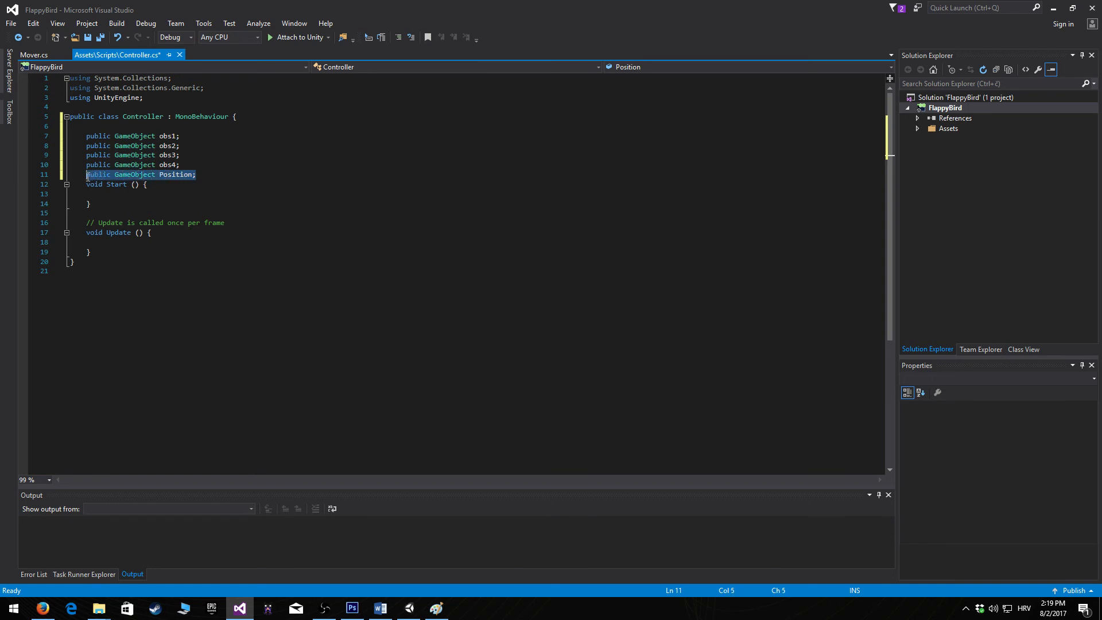
pyautogui.moveTo(208, 173); pyautogui.dragTo(88, 175)
pyautogui.click(184, 167)
pyautogui.moveTo(184, 168); pyautogui.dragTo(89, 137)
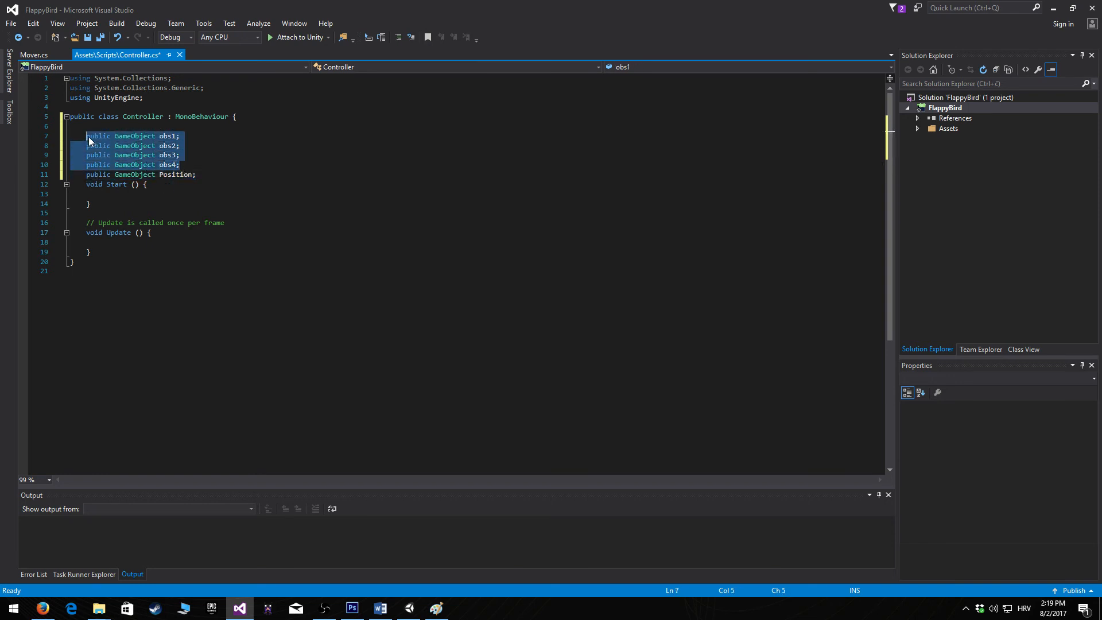
pyautogui.click(198, 175)
pyautogui.moveTo(198, 175); pyautogui.dragTo(86, 179)
pyautogui.click(198, 174)
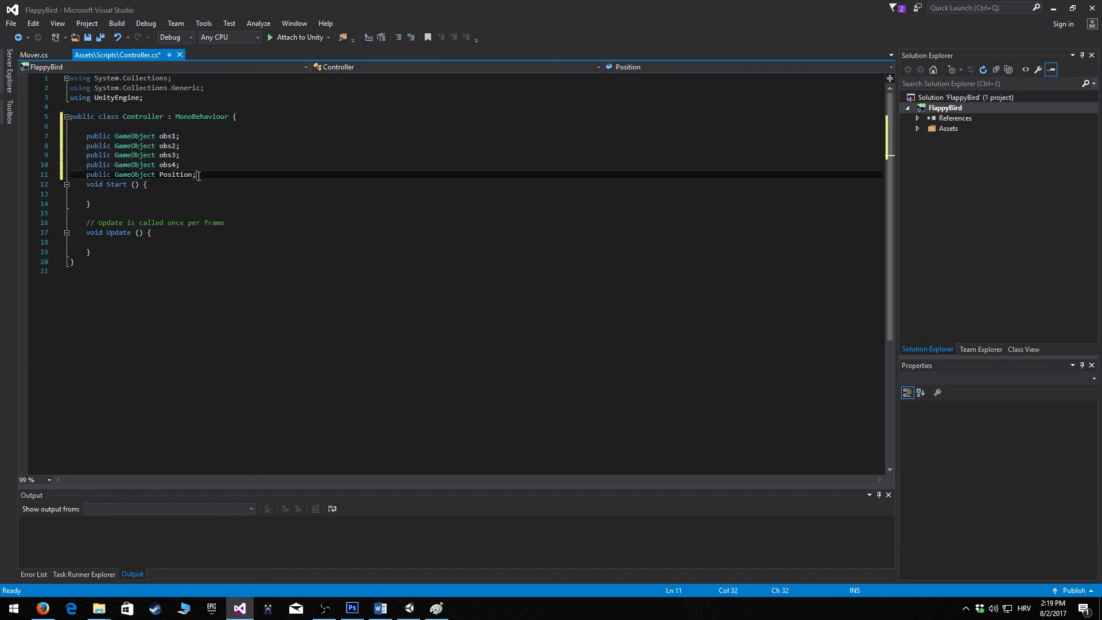
pyautogui.moveTo(198, 175); pyautogui.dragTo(86, 179)
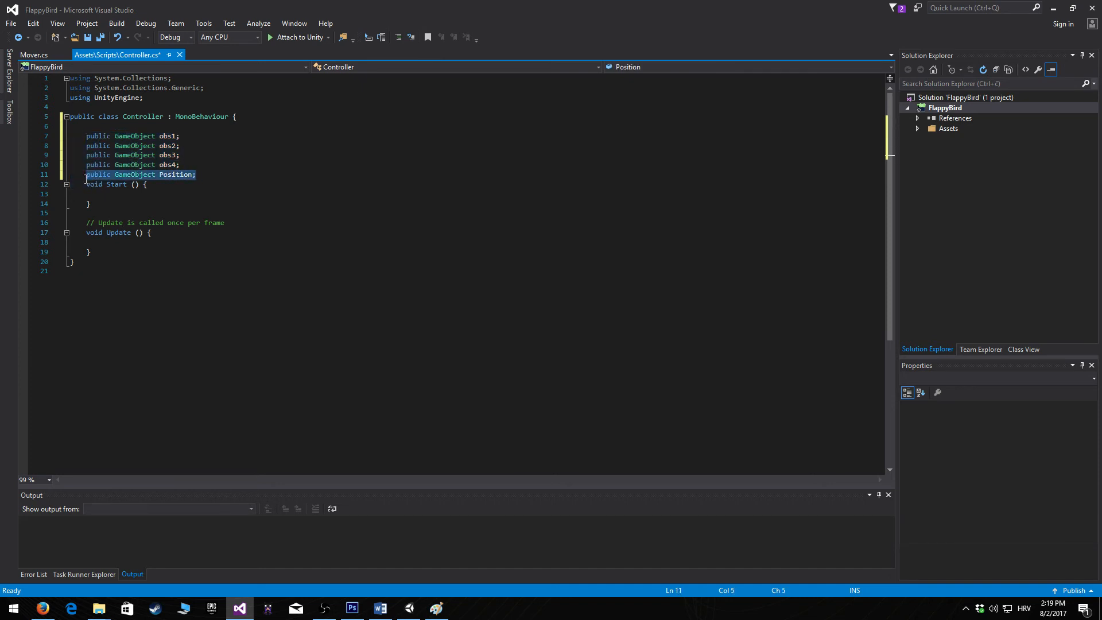
# Rename the Position field to PositionofNewObstacle, save the Controller script and switch back to Unity
pyautogui.click(193, 174)
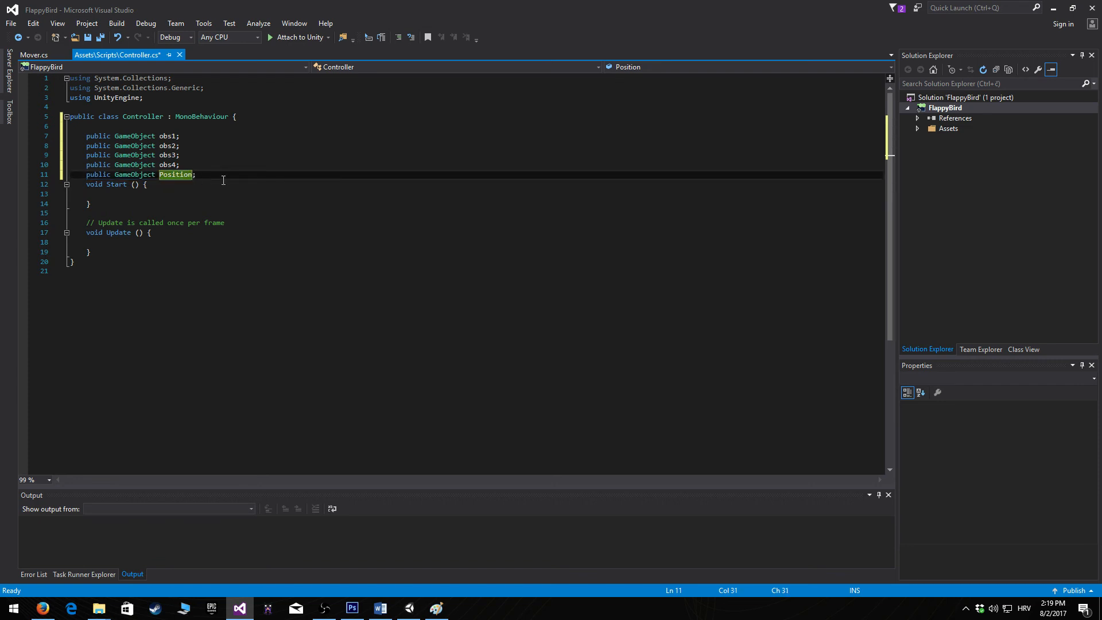
pyautogui.write('ofNewObstacle')
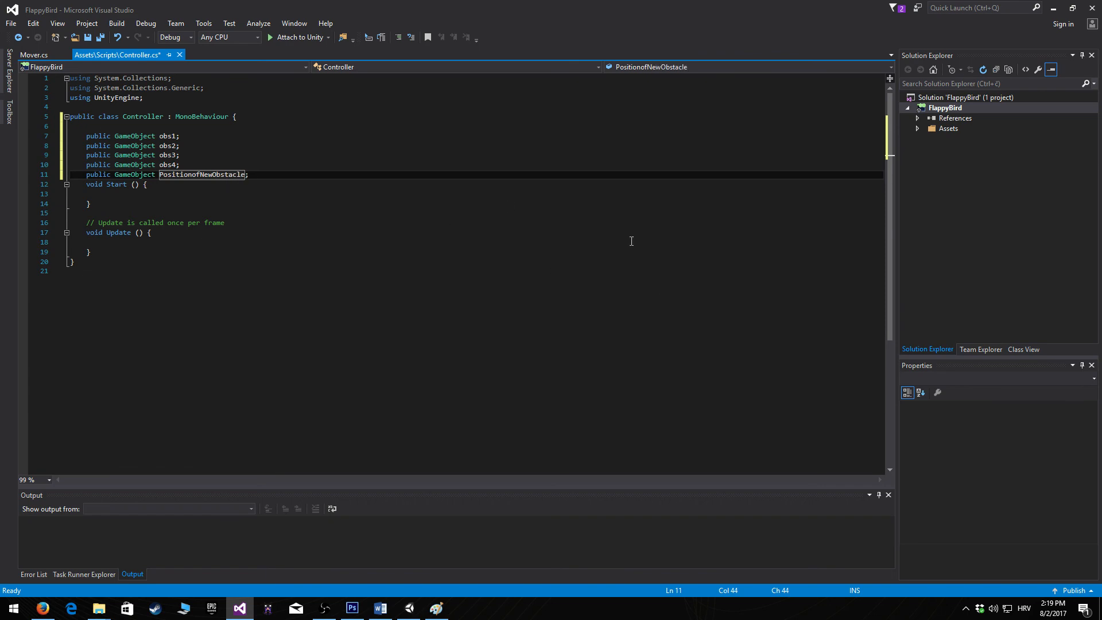
pyautogui.hotkey('ctrl', 's')
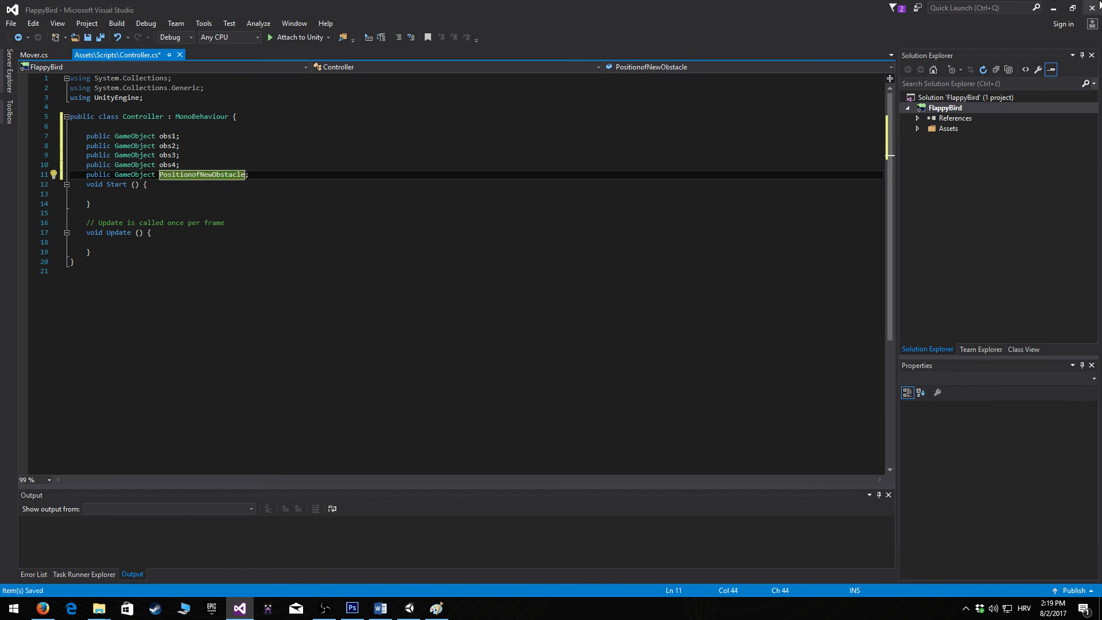
pyautogui.click(1055, 7)
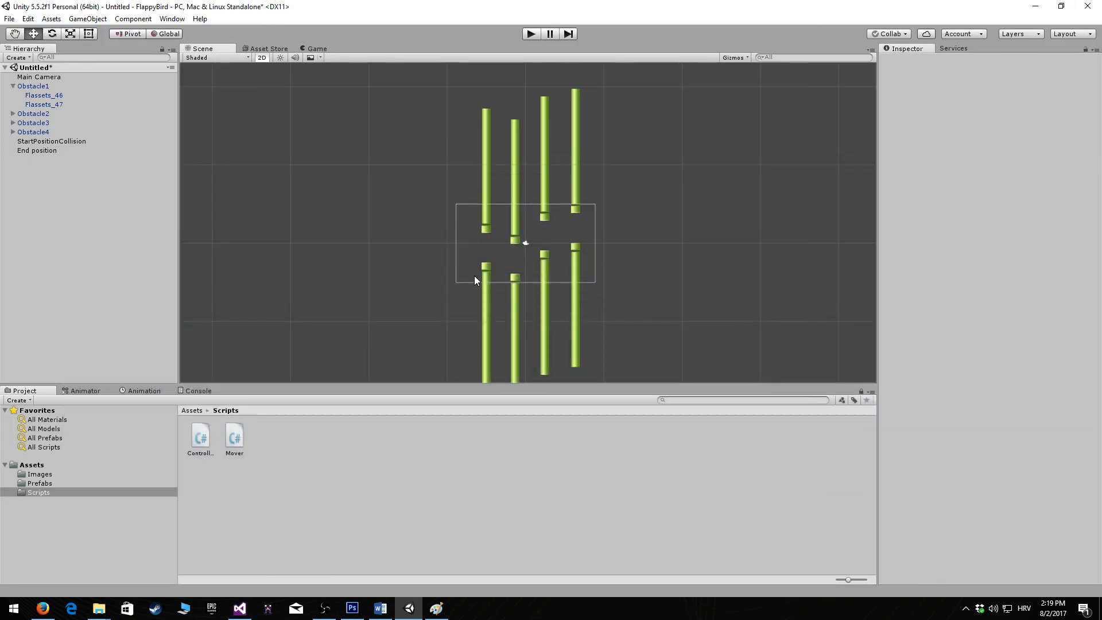